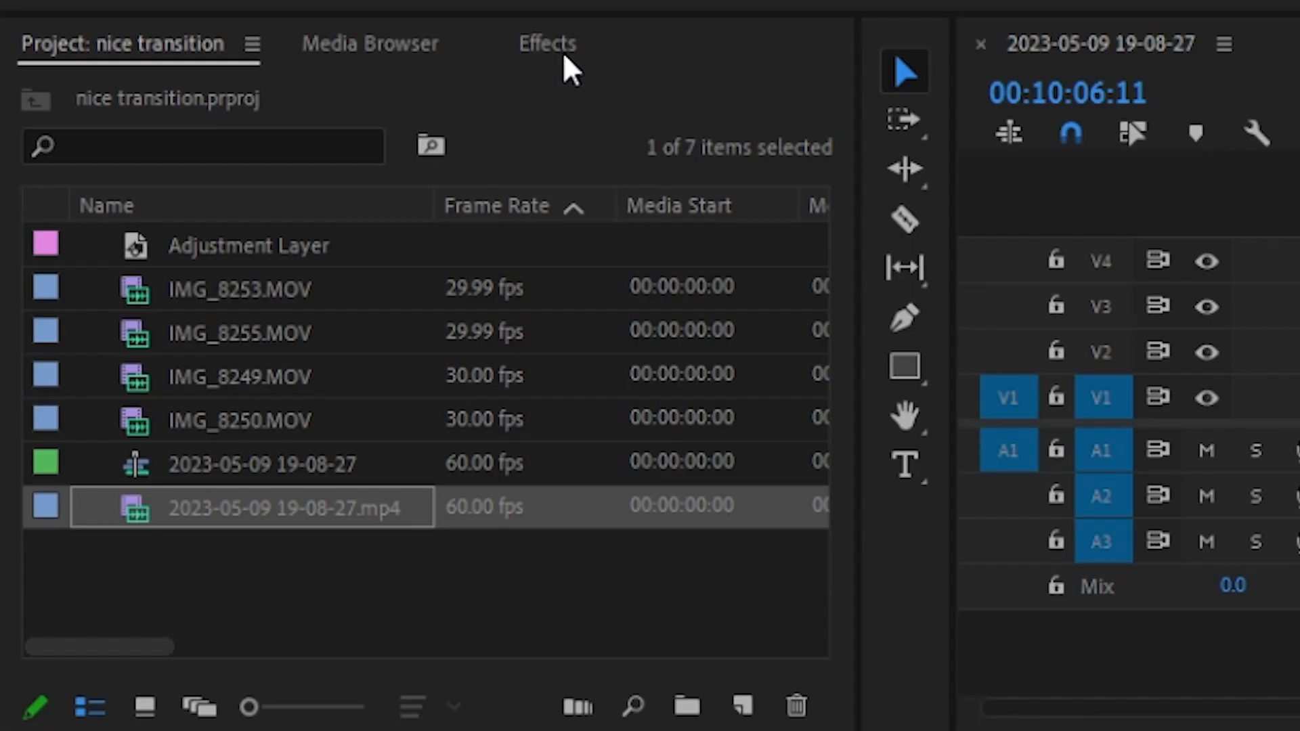
Find the Push video transition and apply it at the cut between the two gameplay clips on V1.
left_click(216, 447)
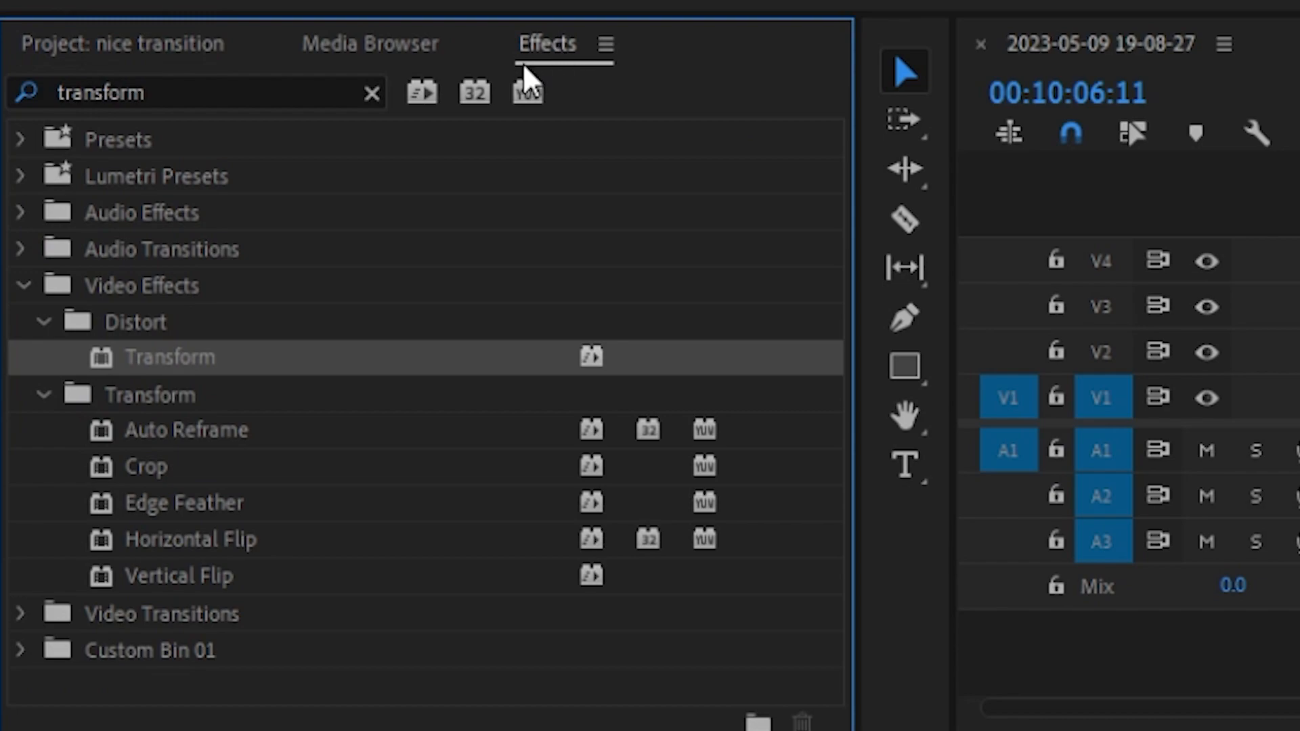
left_click(371, 93)
type("push")
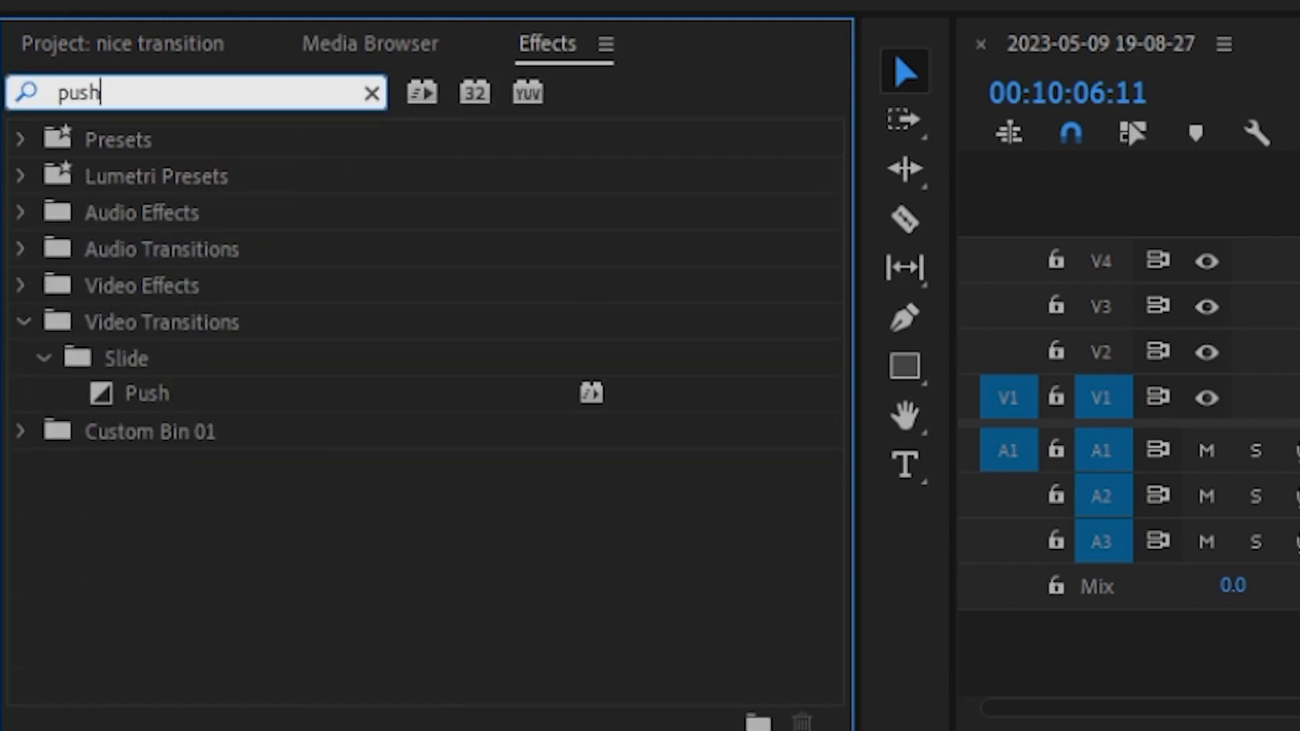
left_click_drag(160, 399, 794, 590)
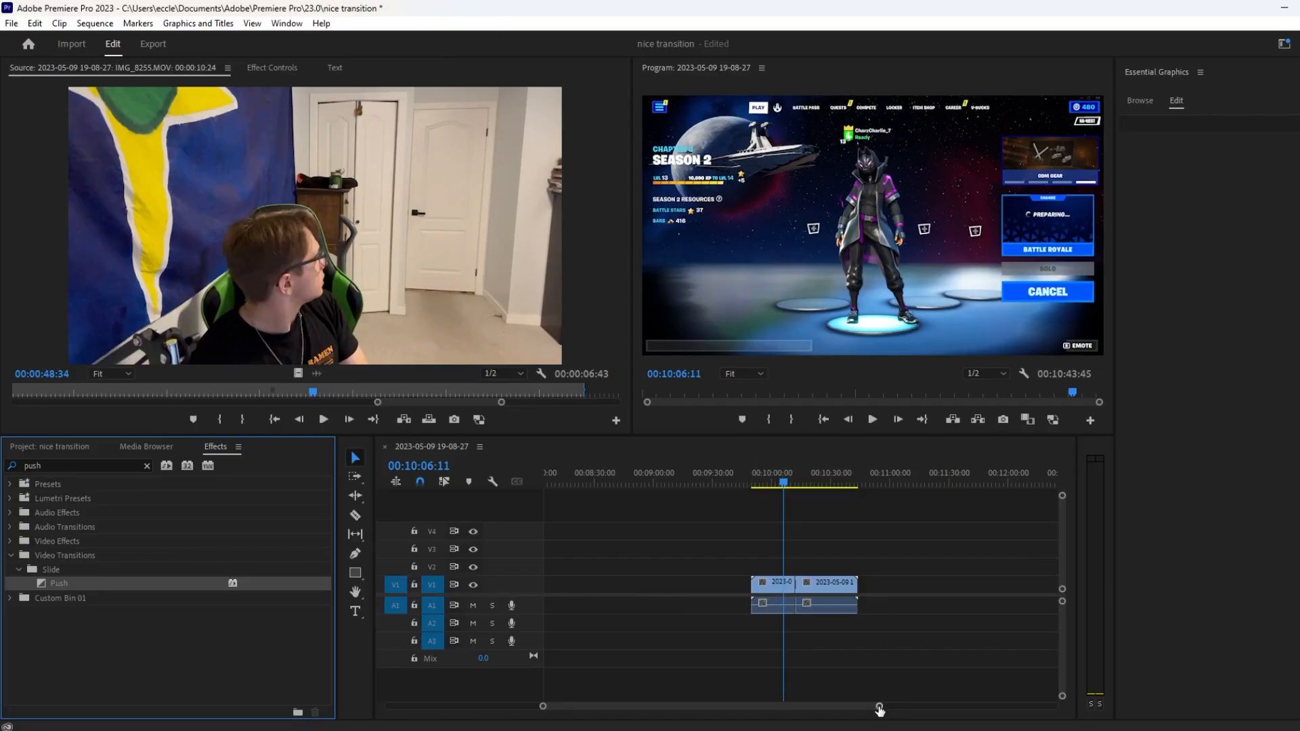
left_click_drag(880, 708, 838, 708)
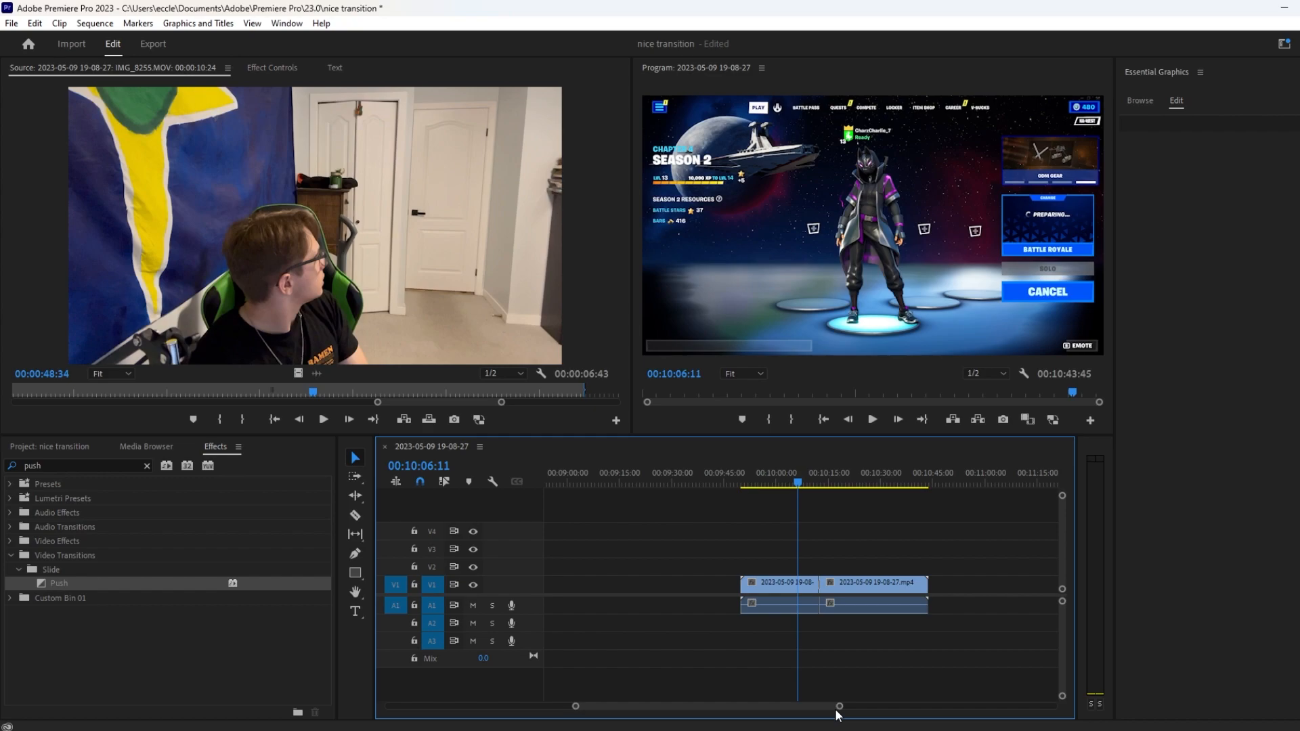
left_click_drag(839, 707, 740, 710)
left_click(665, 587)
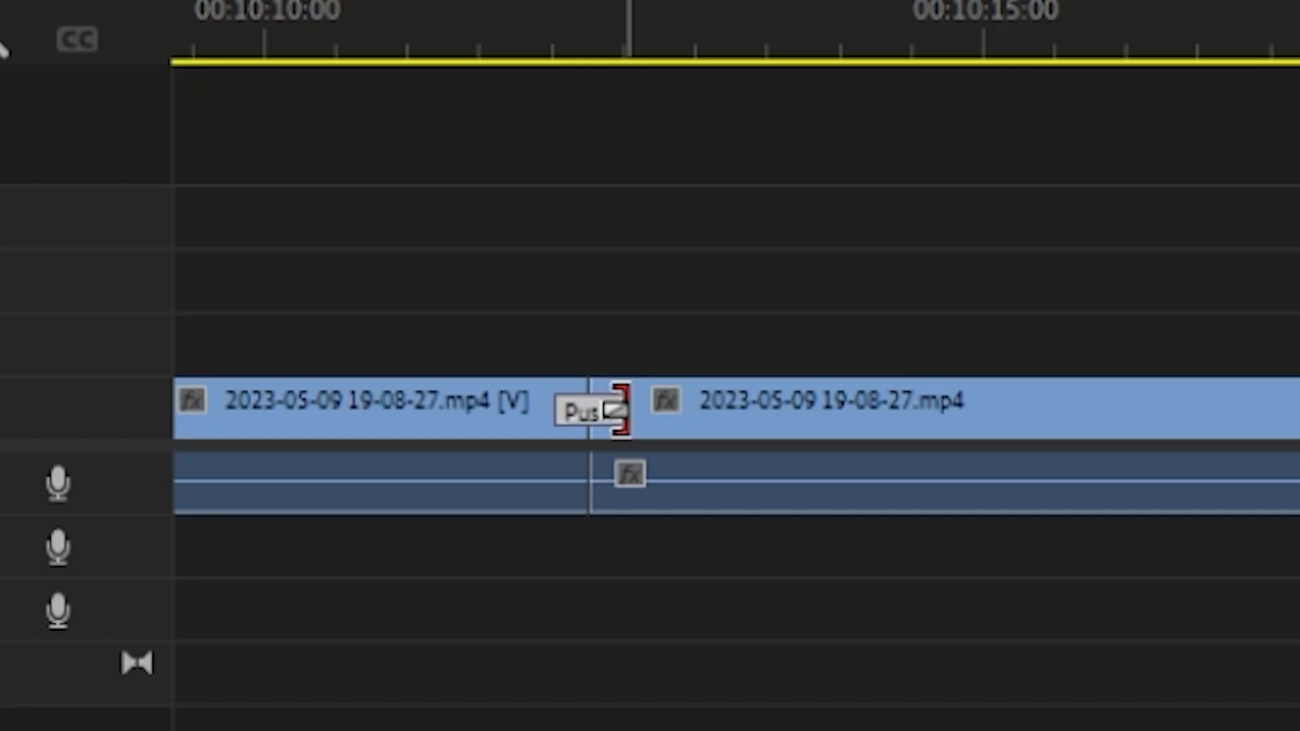
Shorten the Push transition at both of its edges around the cut and play it back.
left_click_drag(668, 585, 665, 585)
left_click_drag(608, 409, 597, 410)
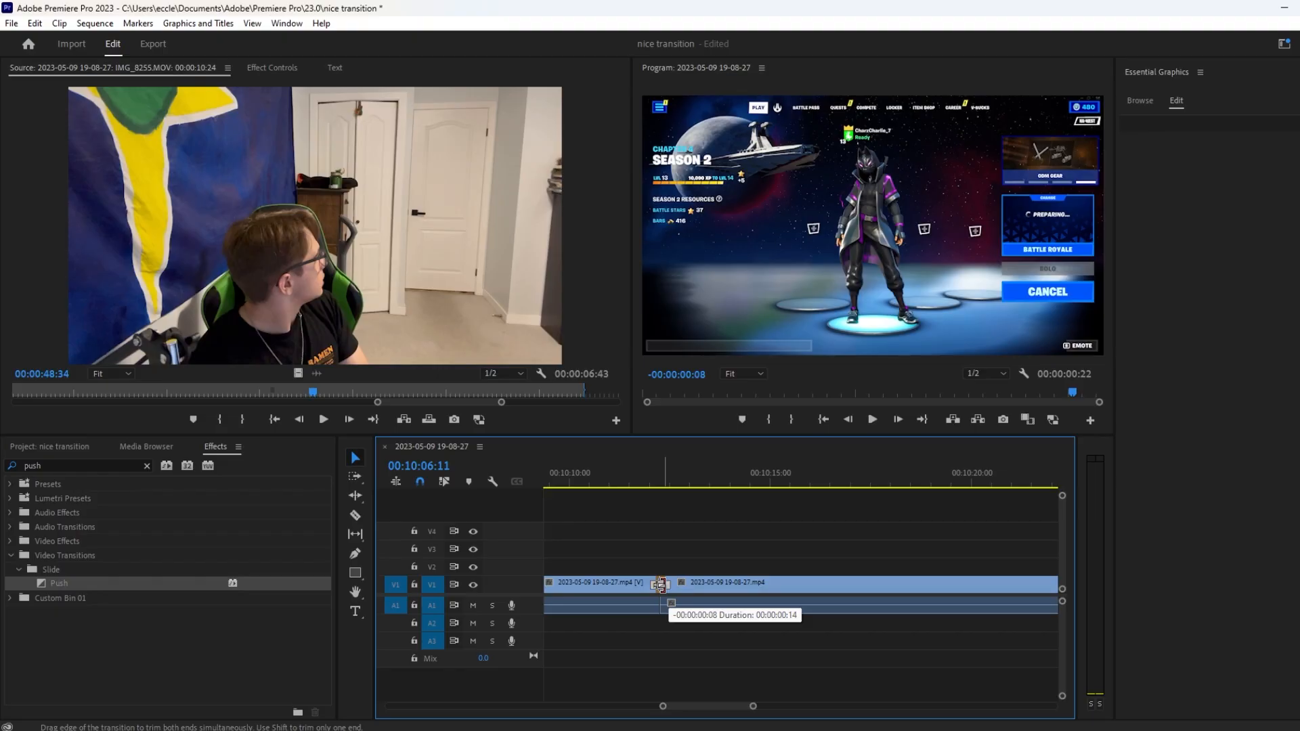
left_click_drag(662, 585, 662, 584)
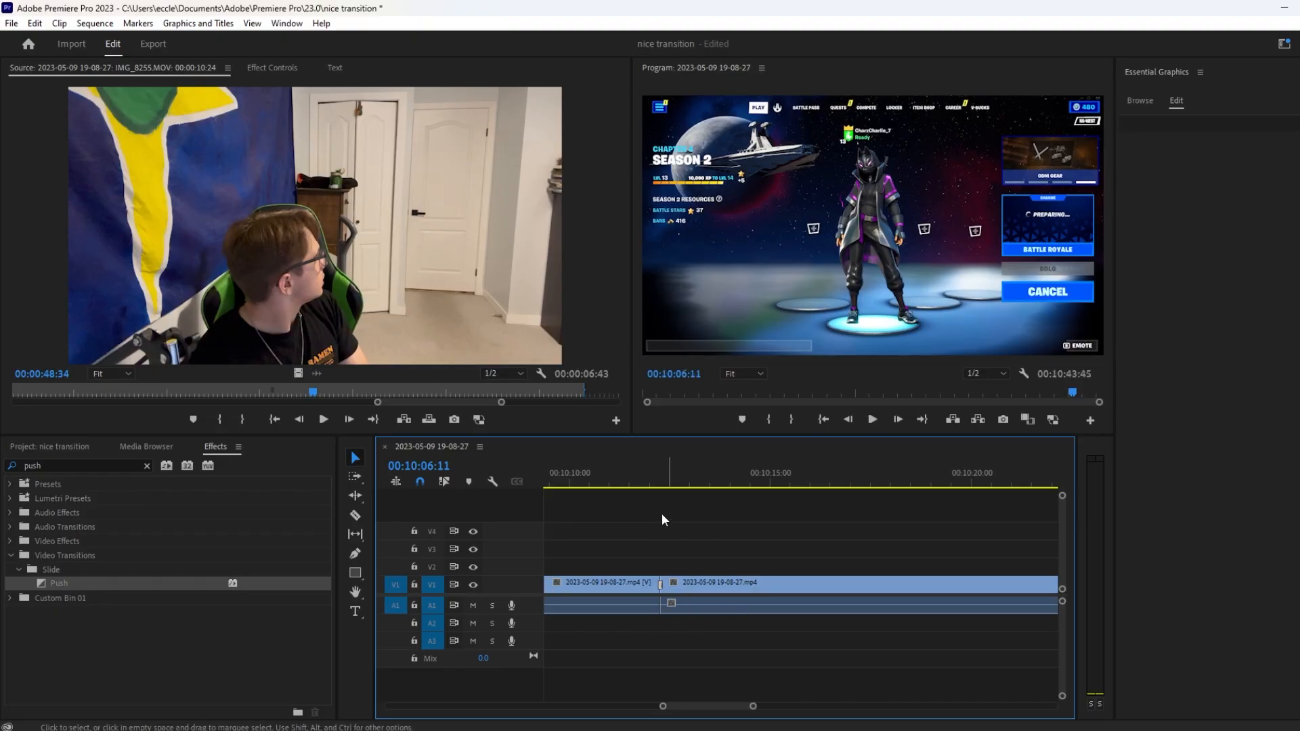
left_click(635, 483)
key("space")
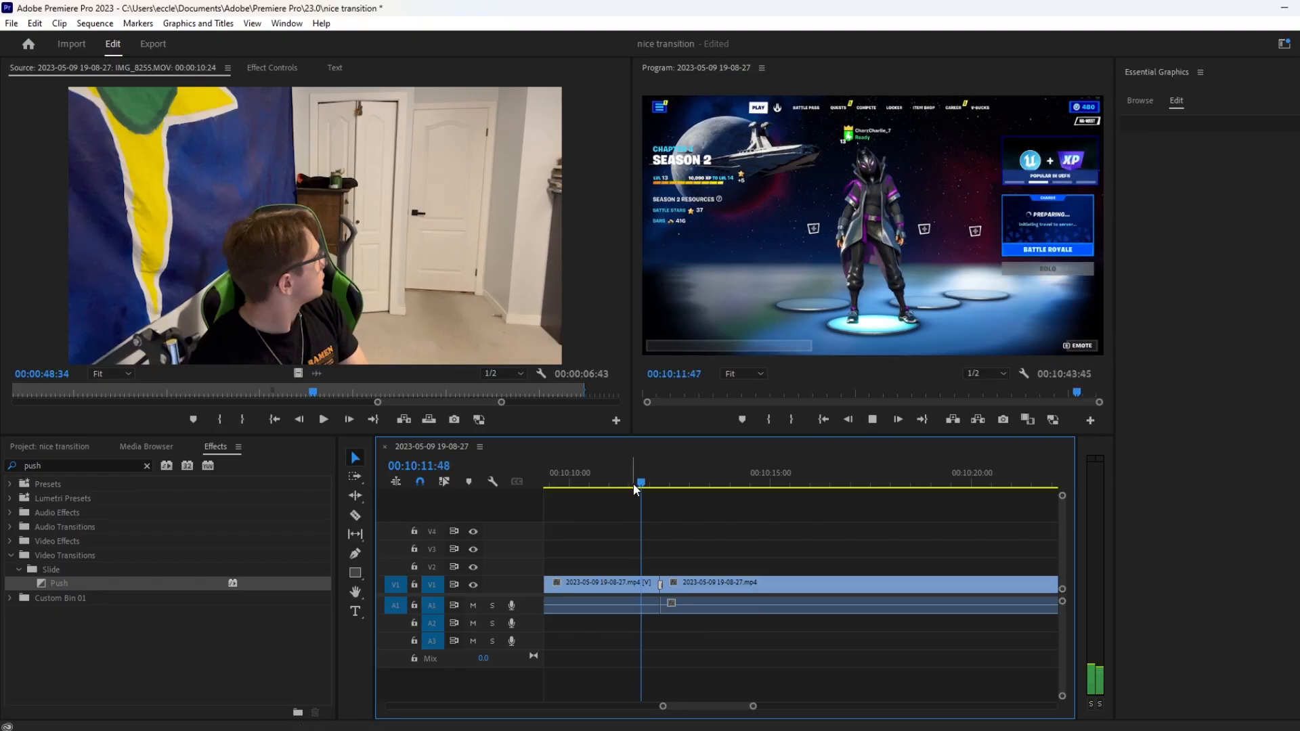
key("space")
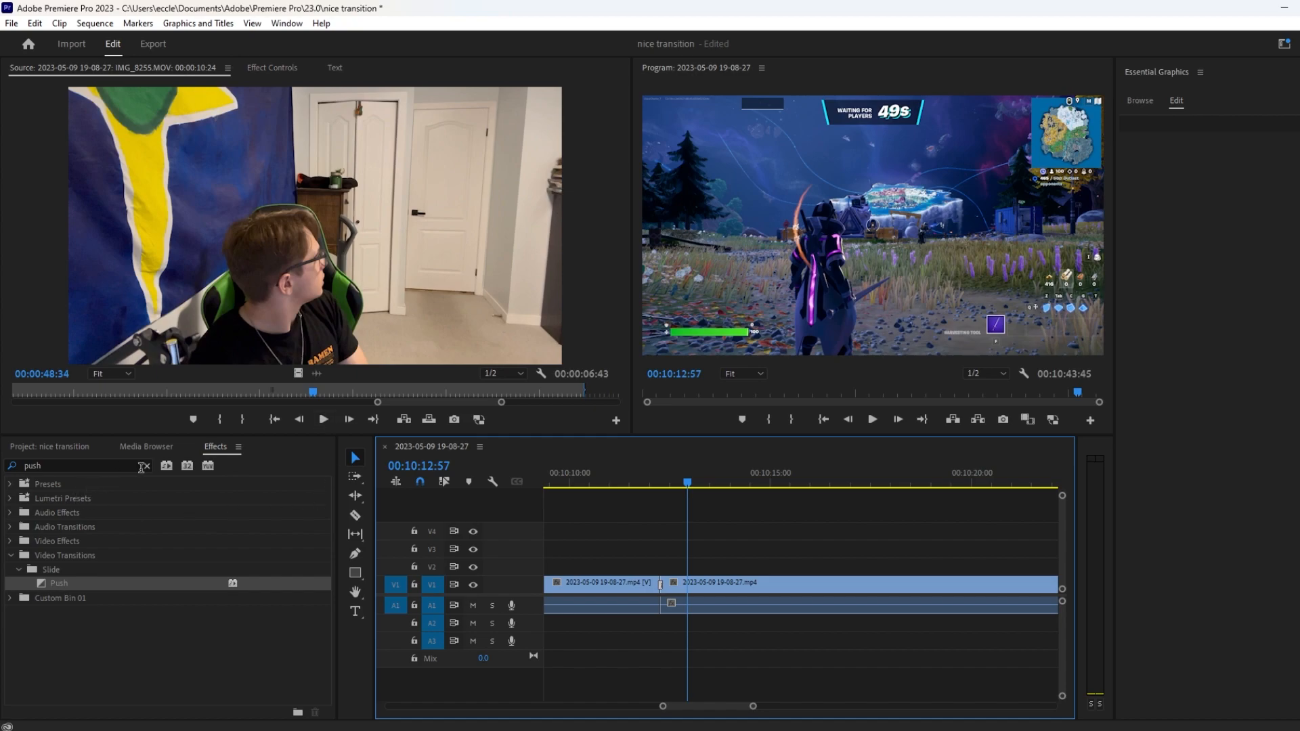
Create a new adjustment layer at 1920 x 1080, 23.976 fps, with square pixels.
key("shift+1")
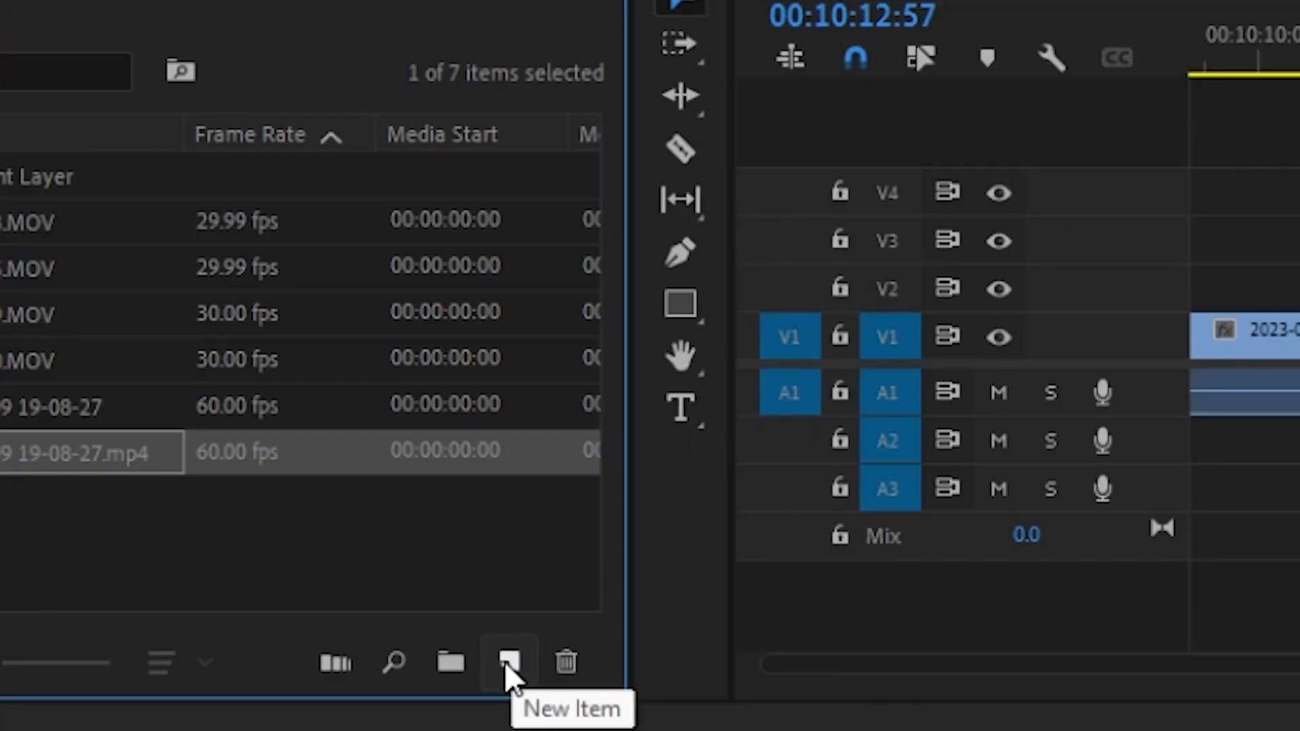
left_click(509, 663)
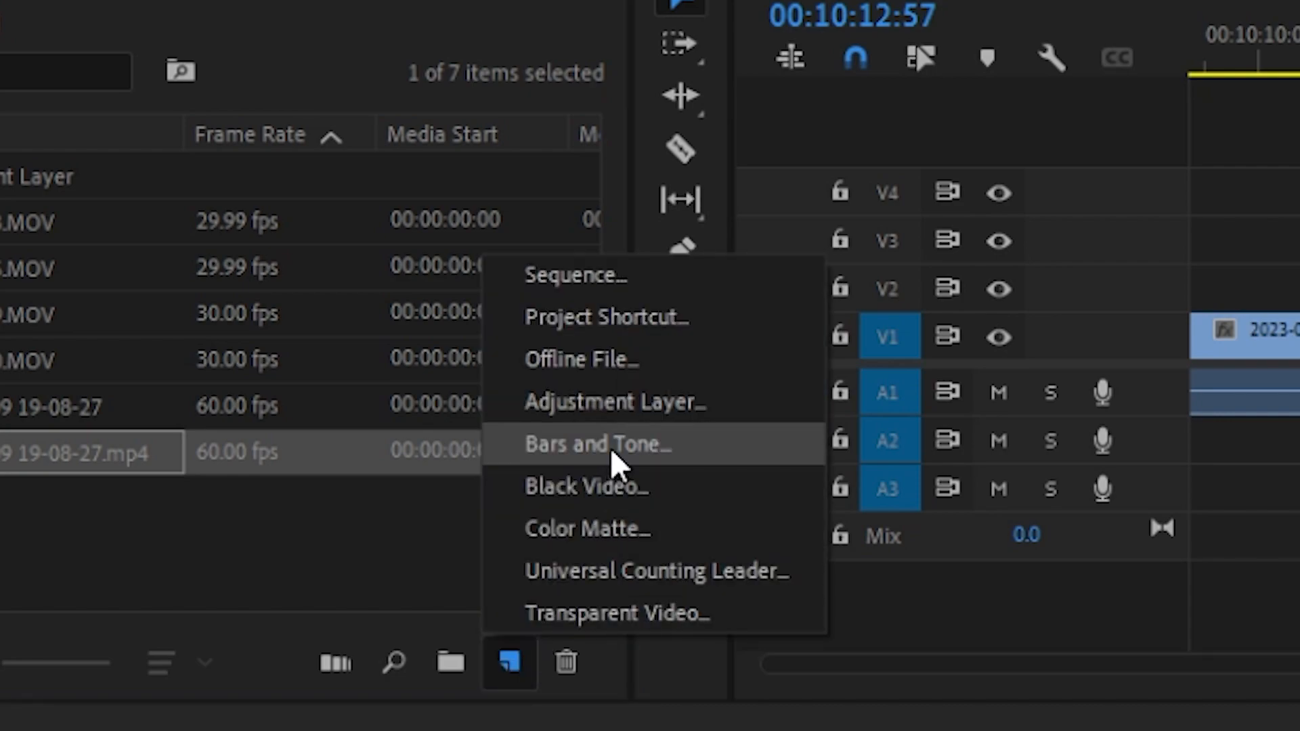
left_click(636, 408)
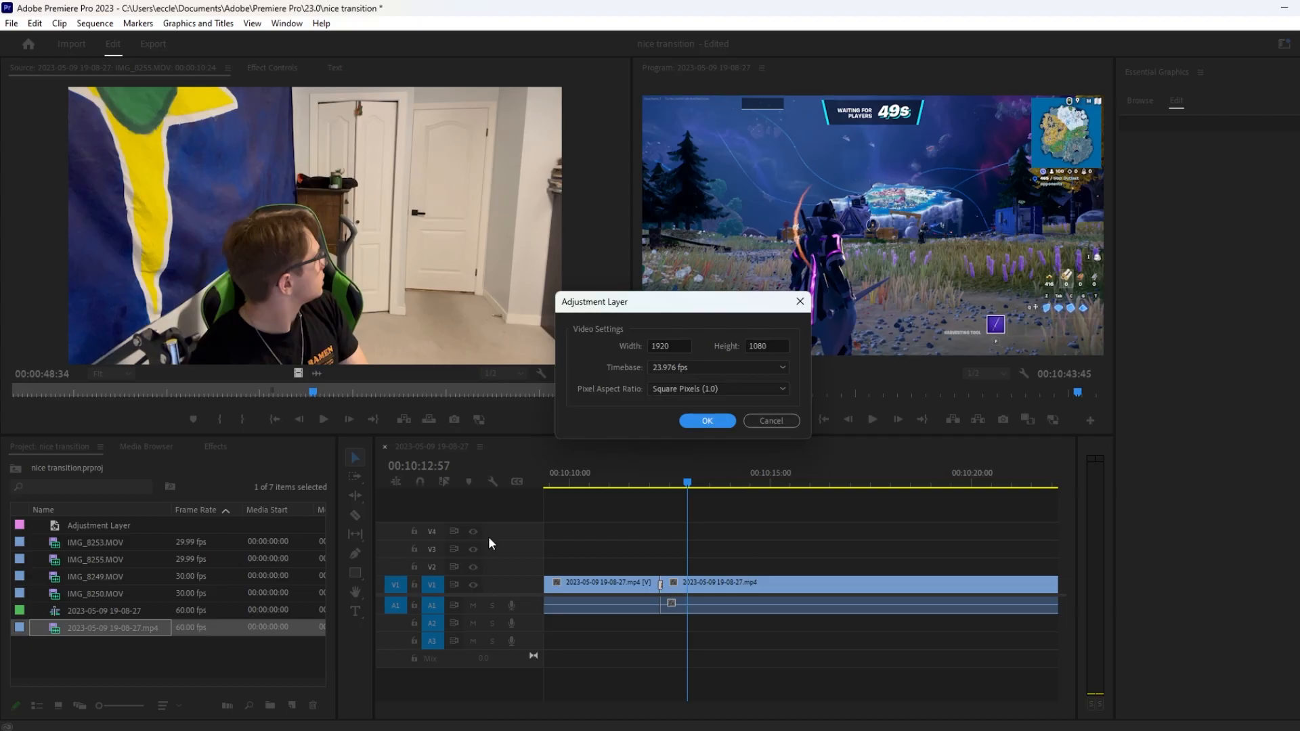
left_click(707, 421)
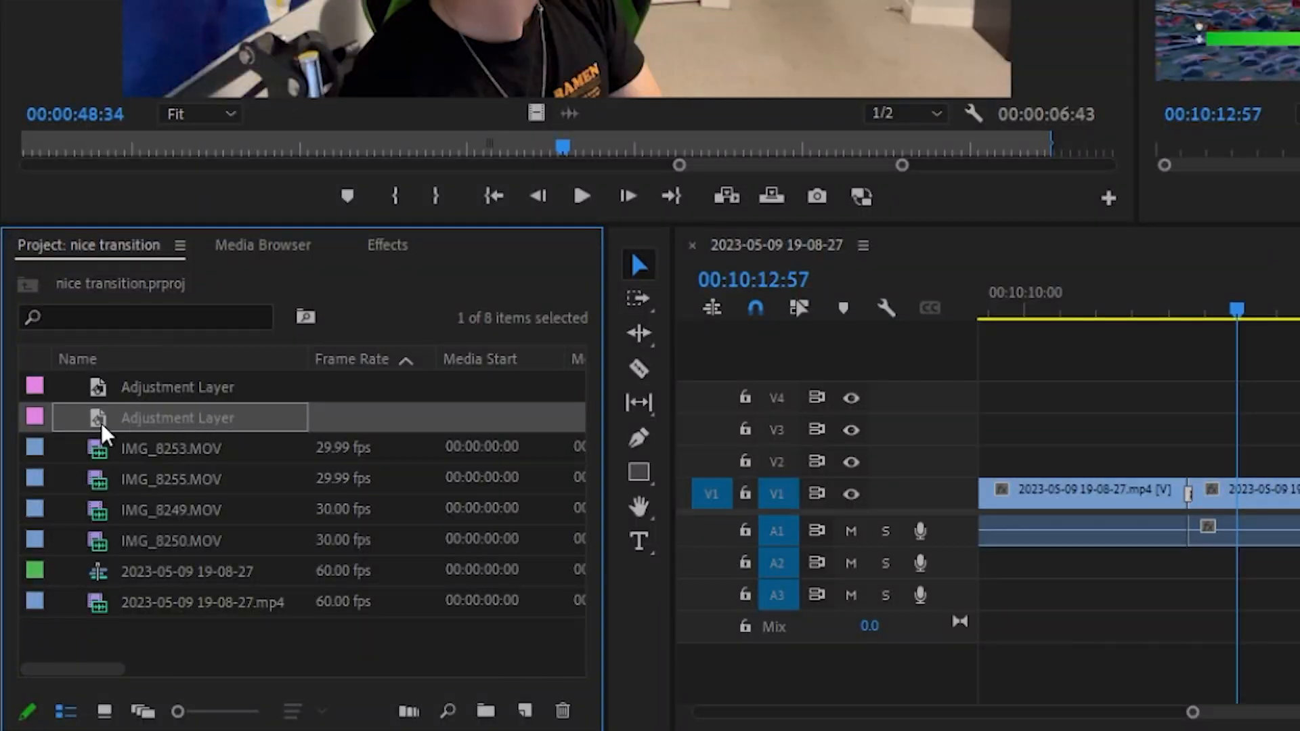
Place the new adjustment layer on V2 above the cut and trim it to the length of the Push transition.
left_click_drag(99, 415, 1032, 480)
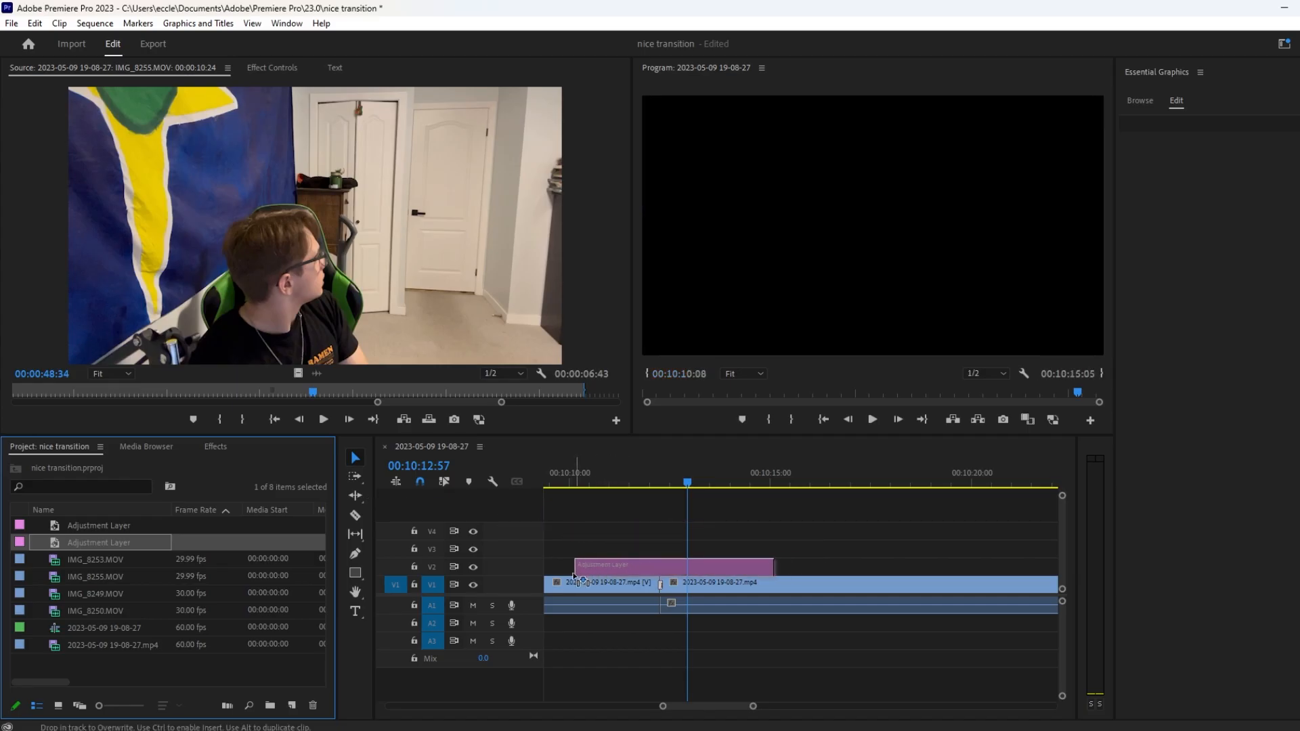
left_click_drag(574, 577, 655, 573)
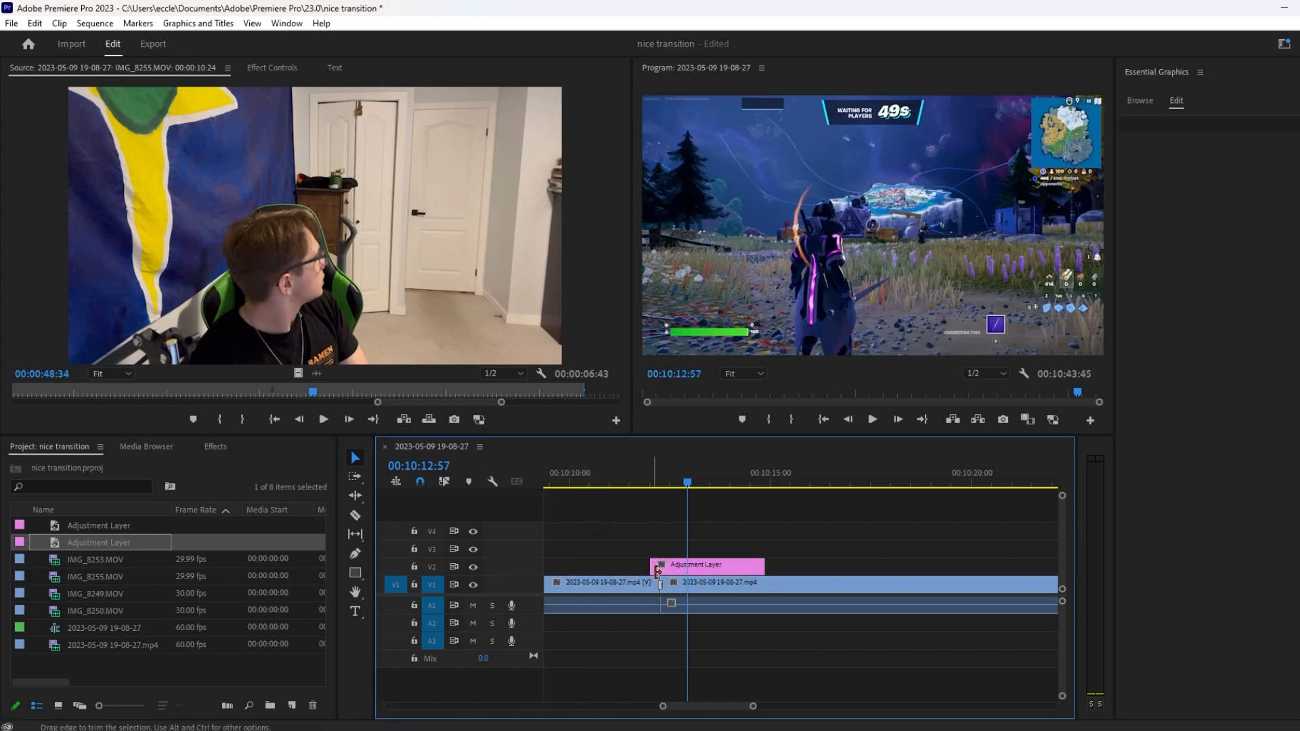
left_click_drag(753, 706, 723, 712)
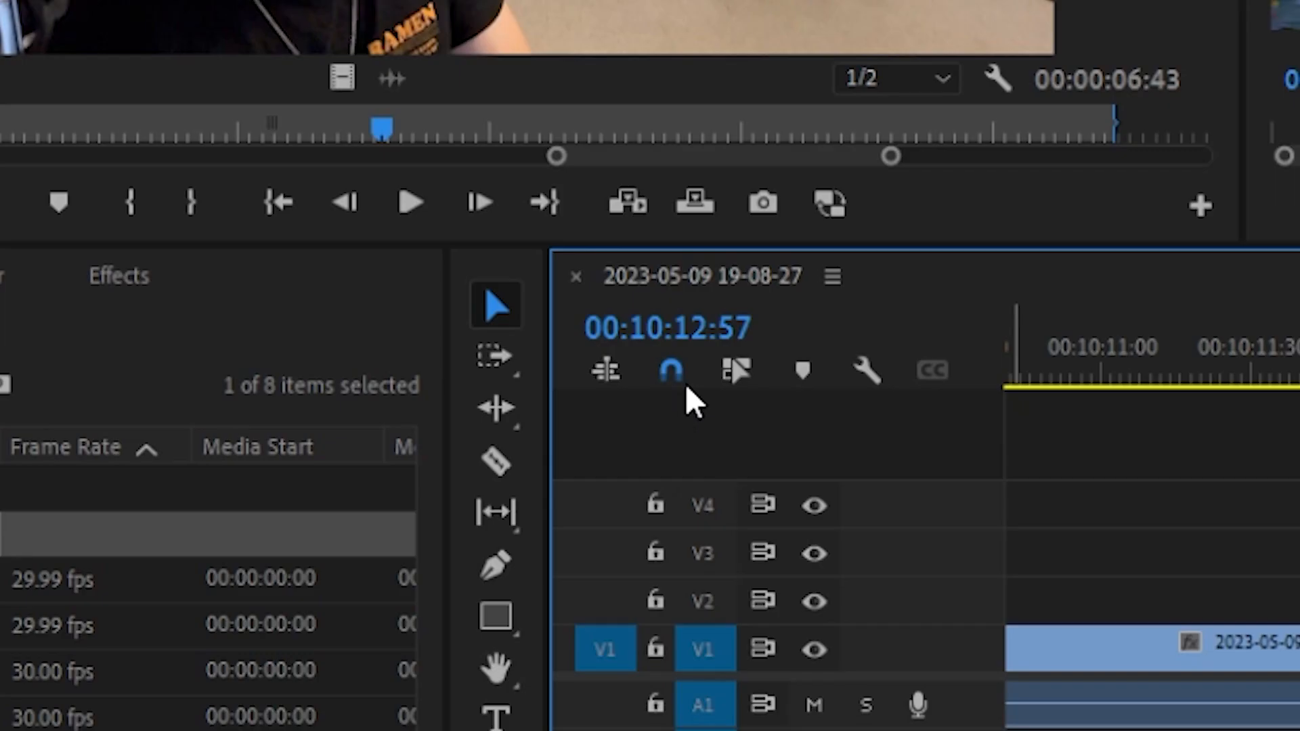
left_click(671, 371)
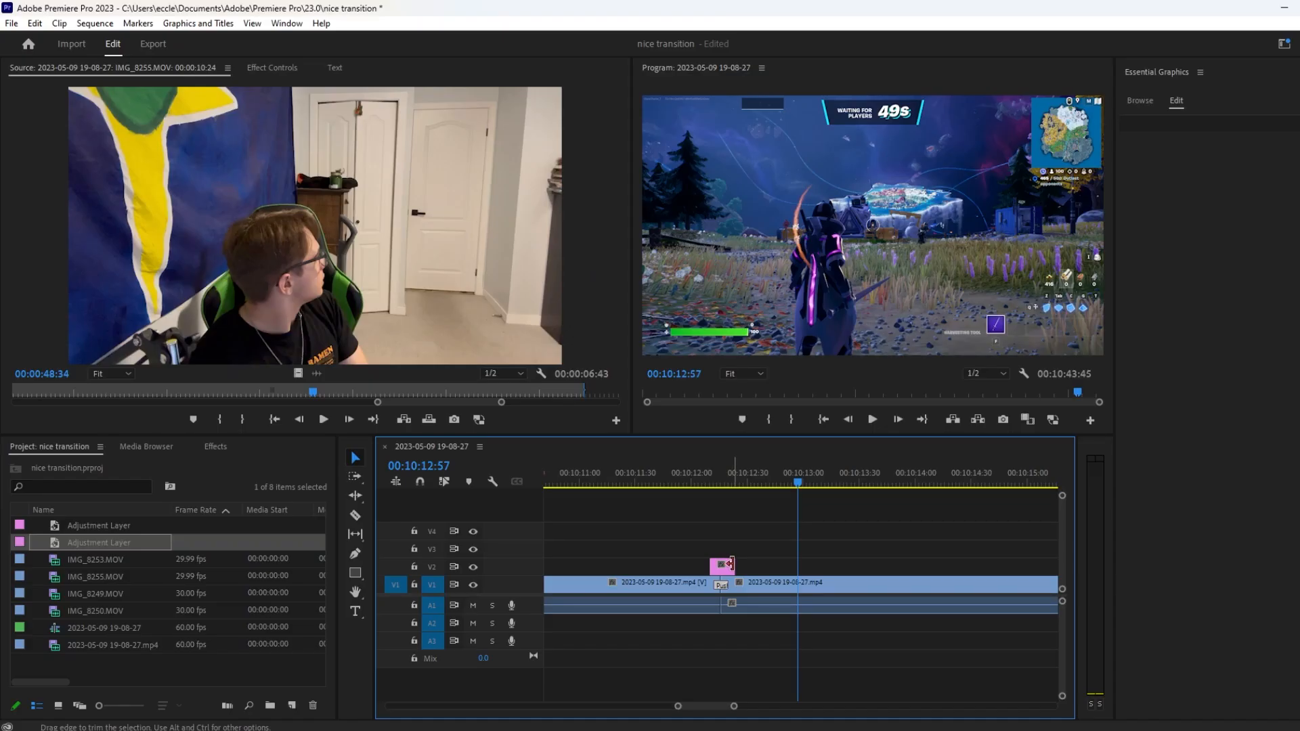
left_click_drag(732, 564, 730, 564)
Find the Directional Blur effect and apply it to the adjustment layer on V2.
left_click(218, 445)
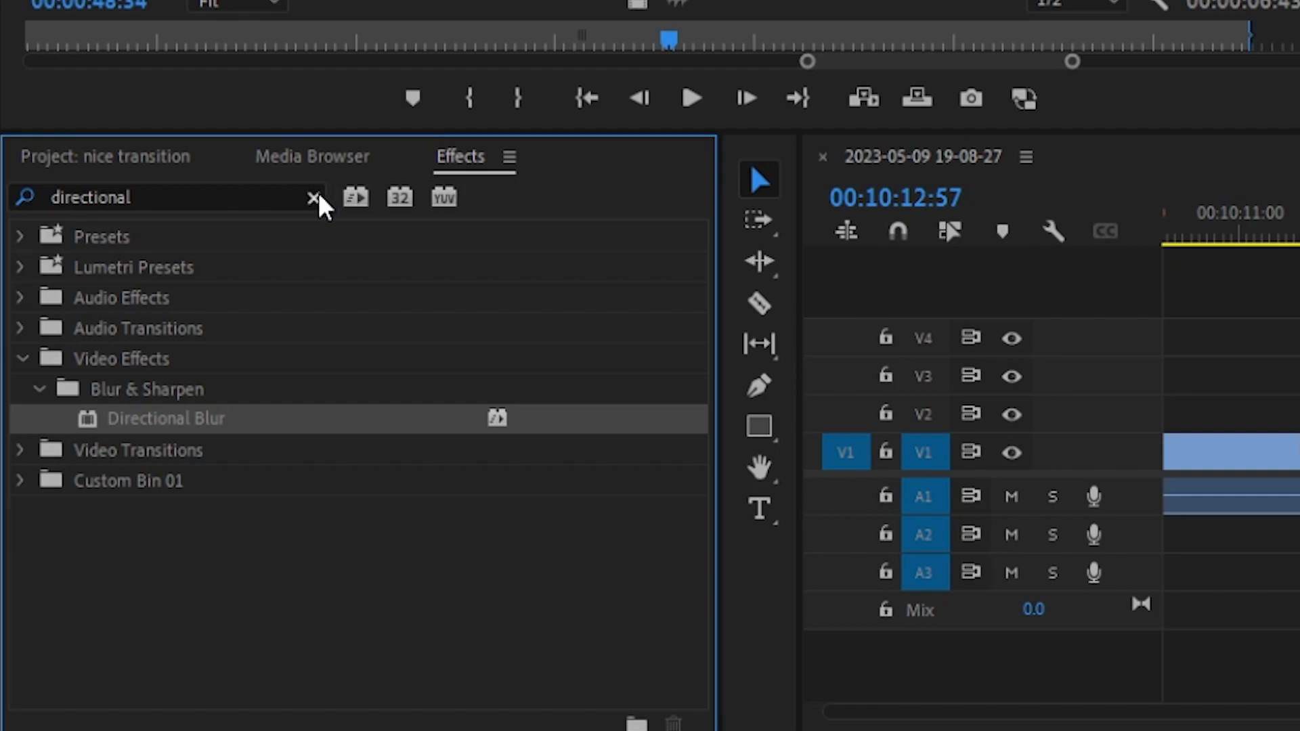
left_click(147, 465)
left_click(282, 193)
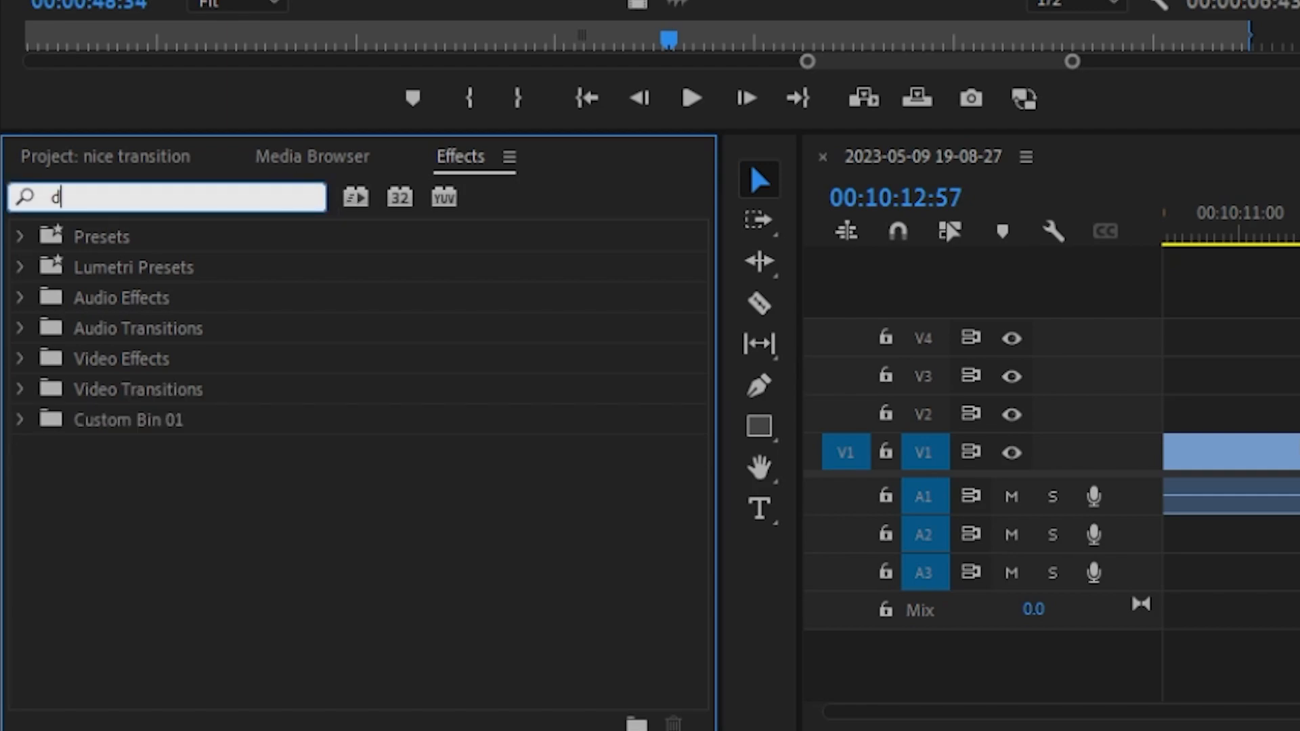
type("directional")
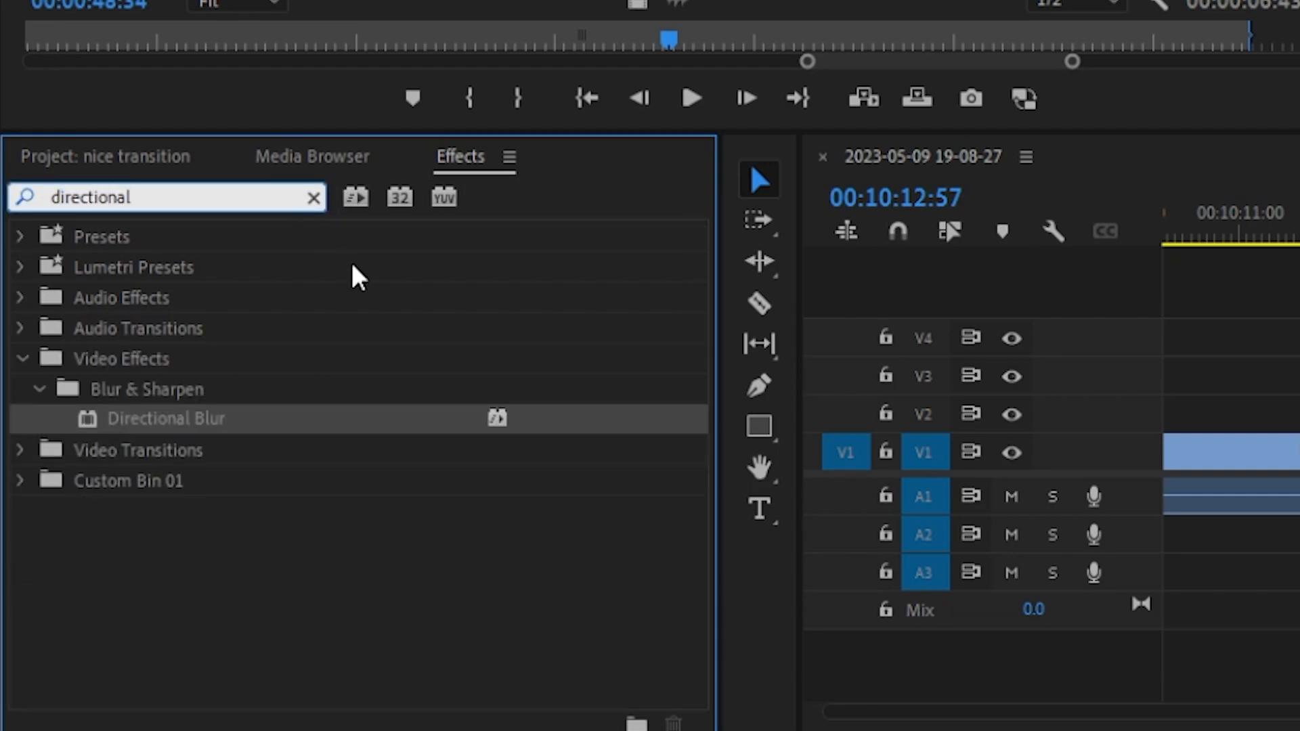
left_click_drag(273, 416, 721, 567)
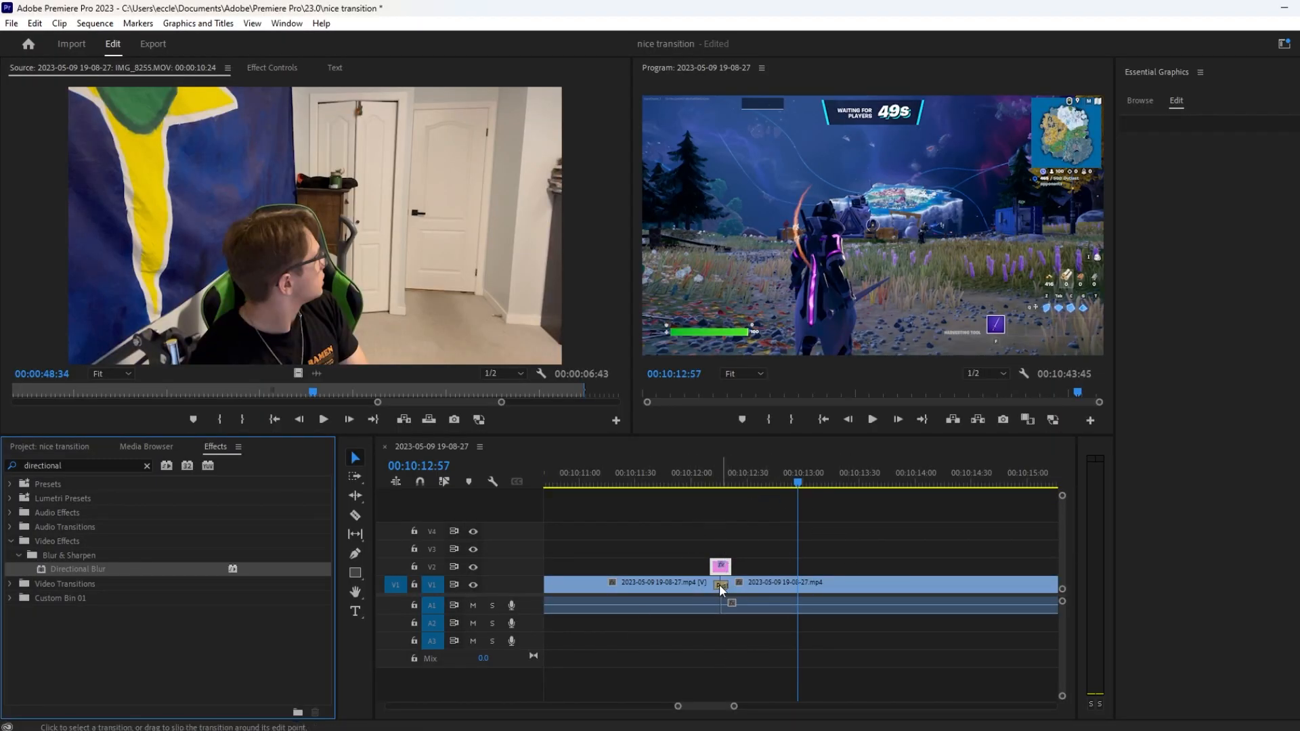
Go to the start of the adjustment layer and set the Directional Blur's Direction to 90°.
left_click(264, 68)
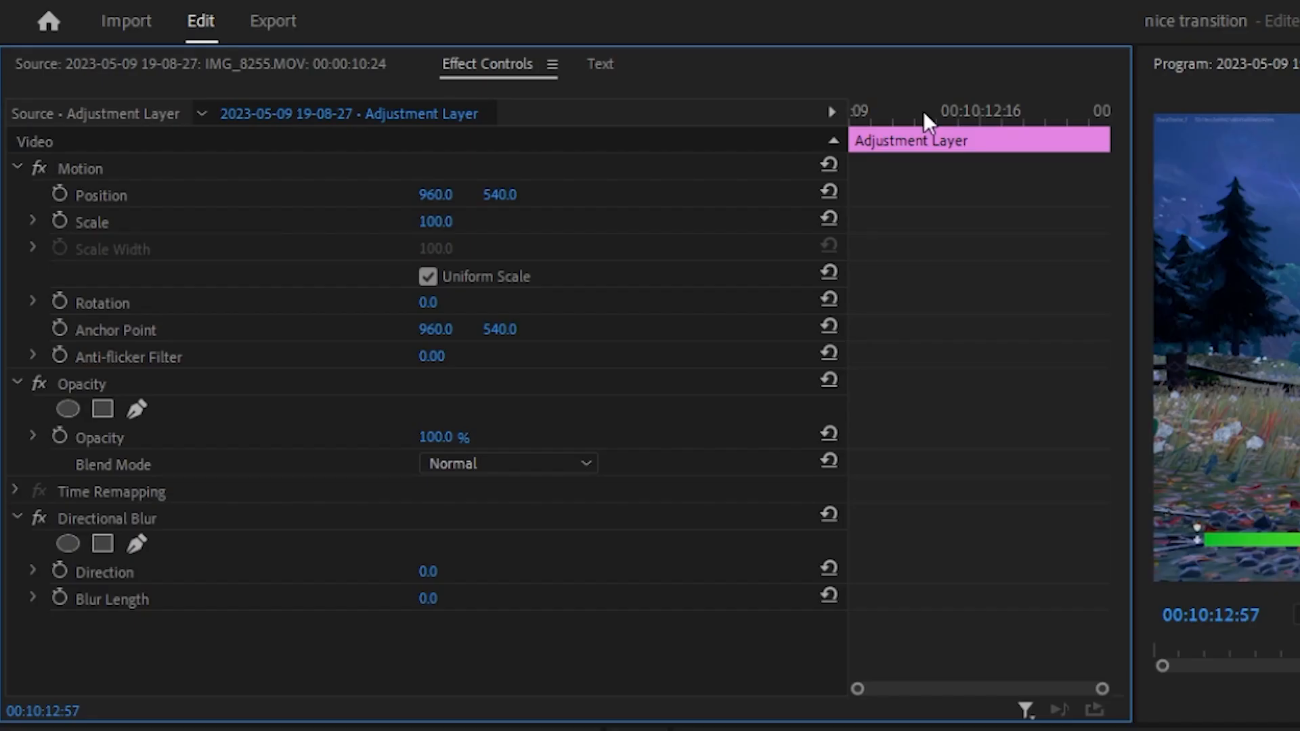
left_click_drag(918, 119, 848, 124)
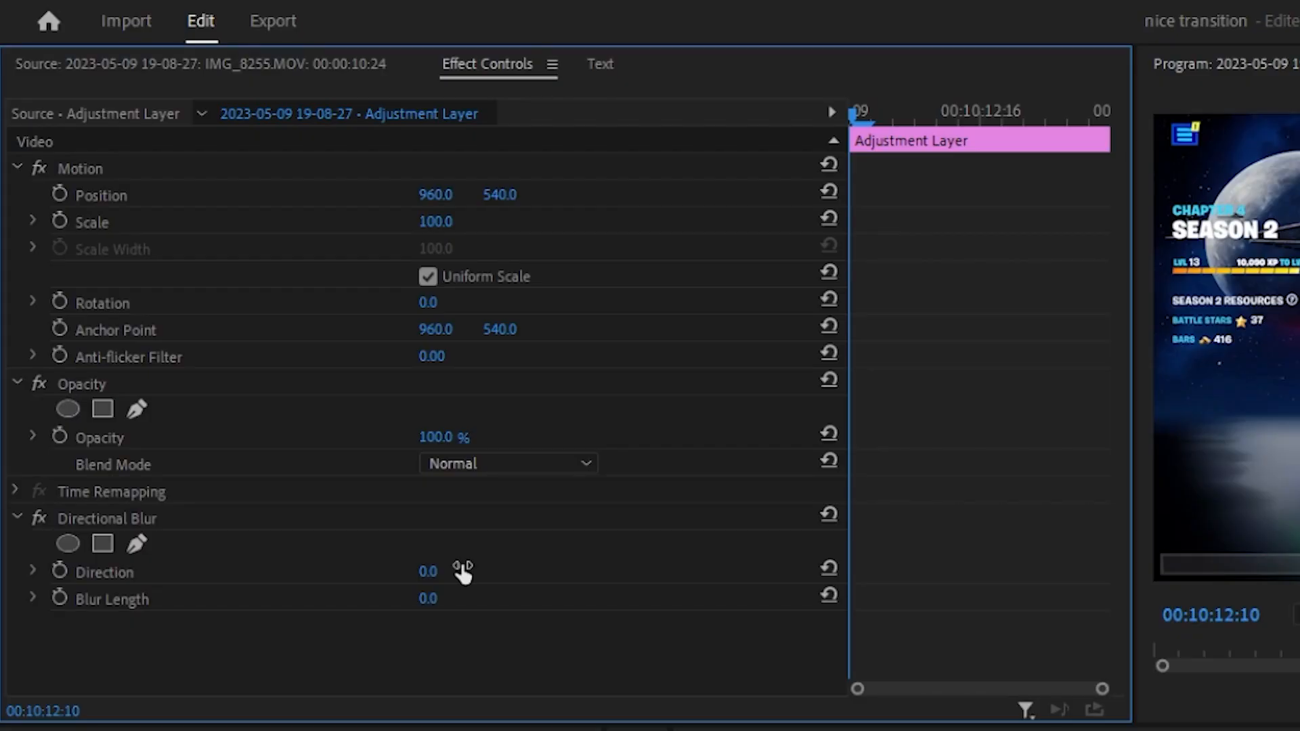
type("90")
key("Return")
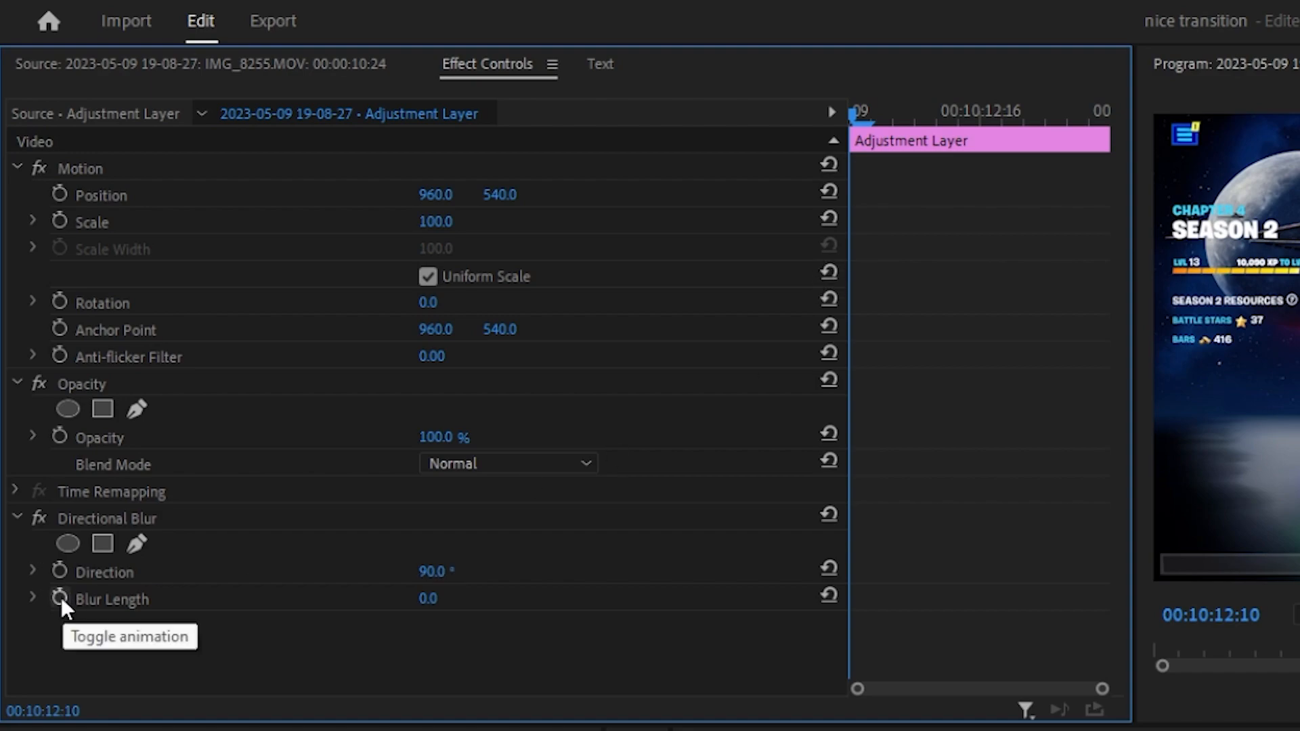
Add a Blur Length keyframe of 0 at the adjustment layer's first frame, 00:10:12:10.
key("Right")
key("Left")
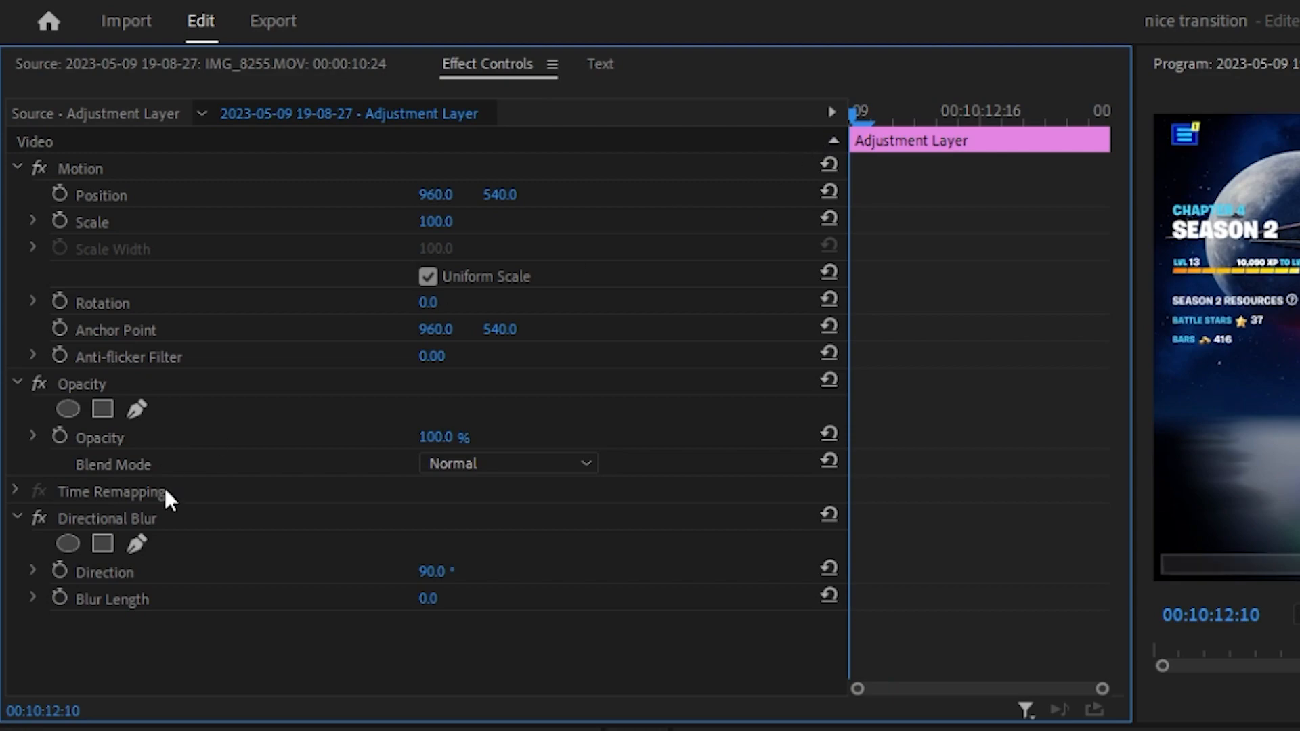
left_click(66, 604)
Set a Blur Length keyframe of 115 at the middle of the adjustment layer, at 00:10:12:16.
key("Right")
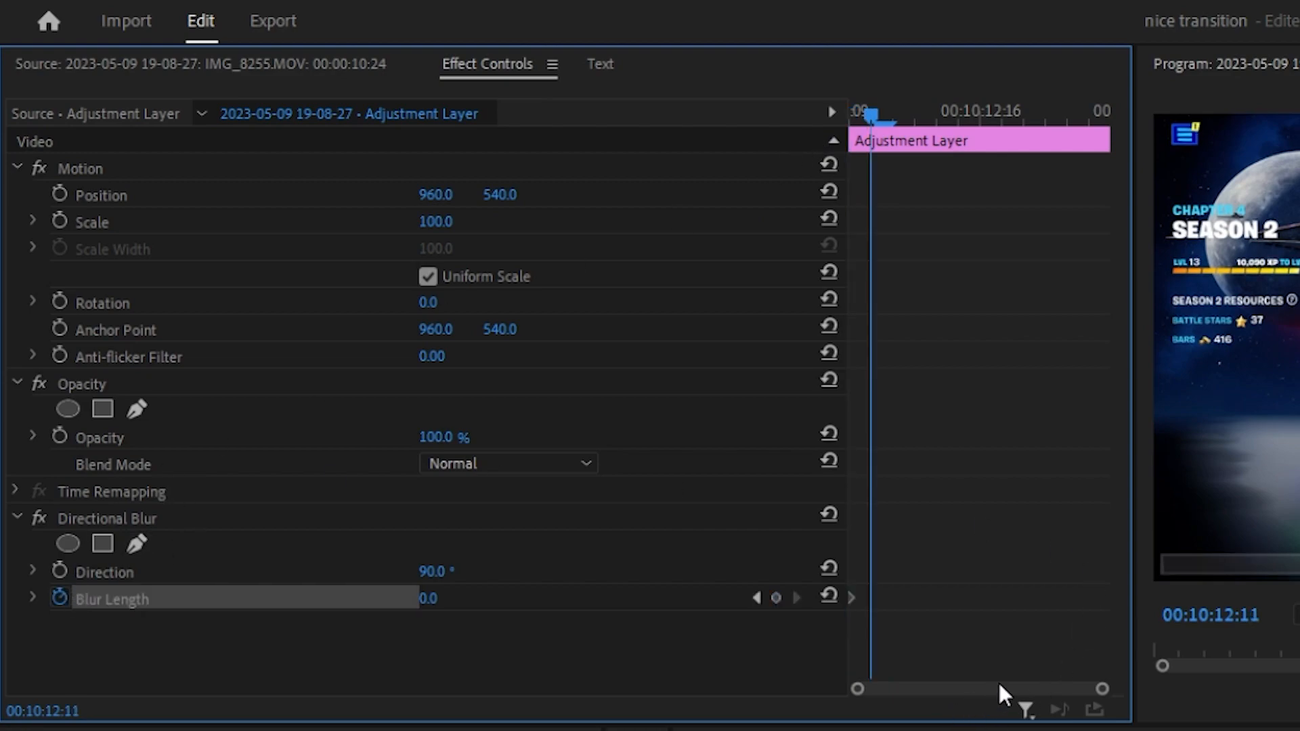
key("Right")
key("Right")
key("Right")
key("Right")
key("Right")
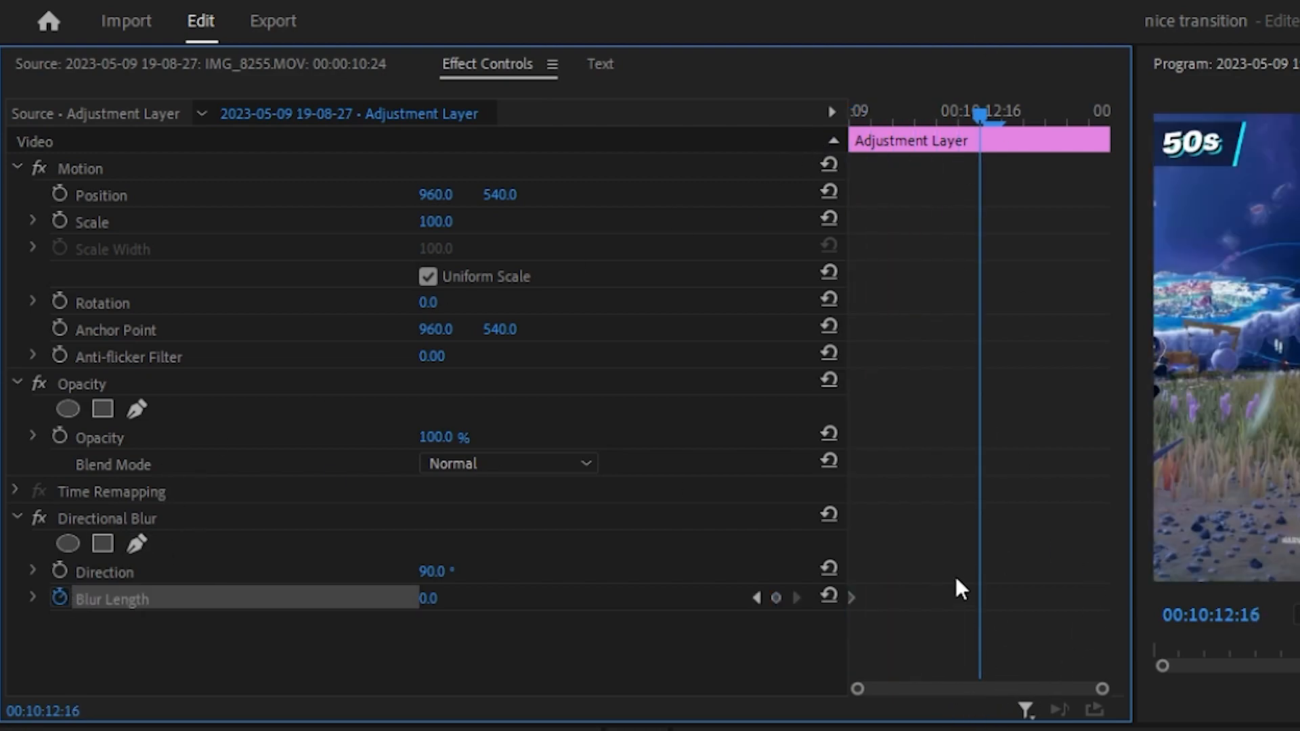
left_click(428, 599)
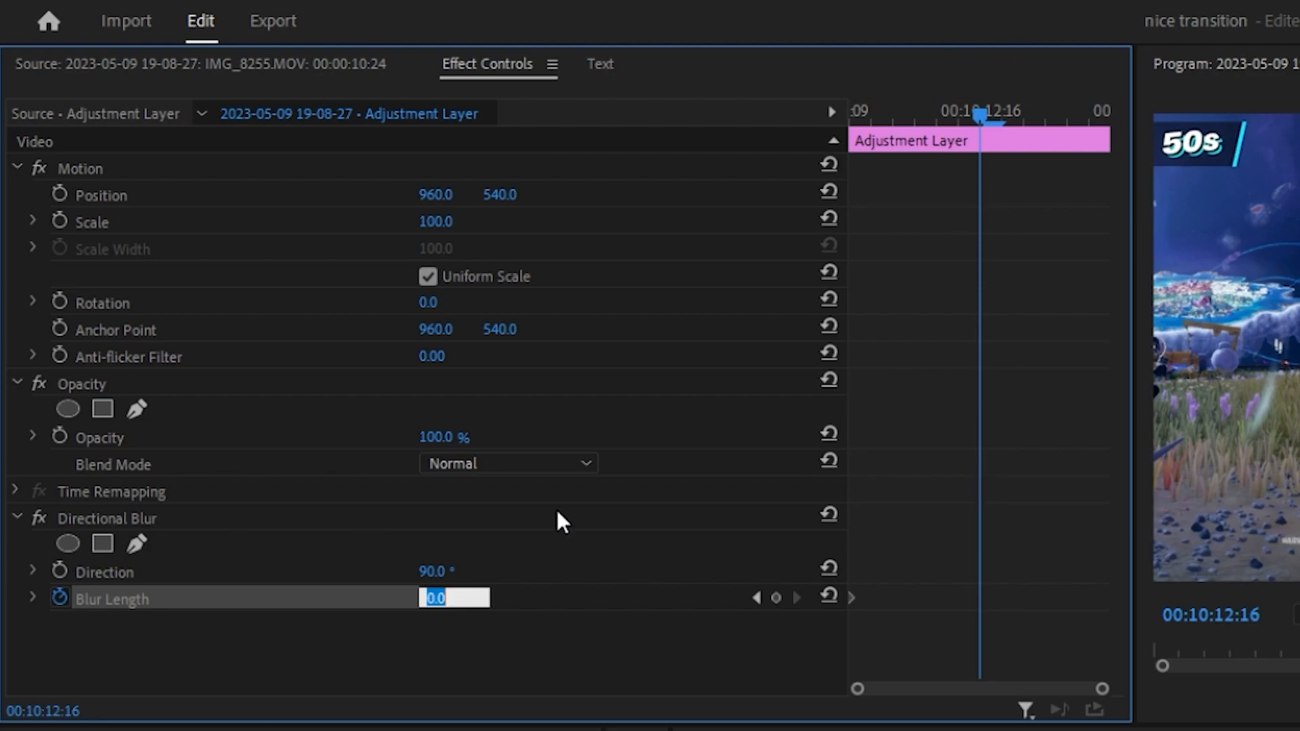
type("115")
key("Return")
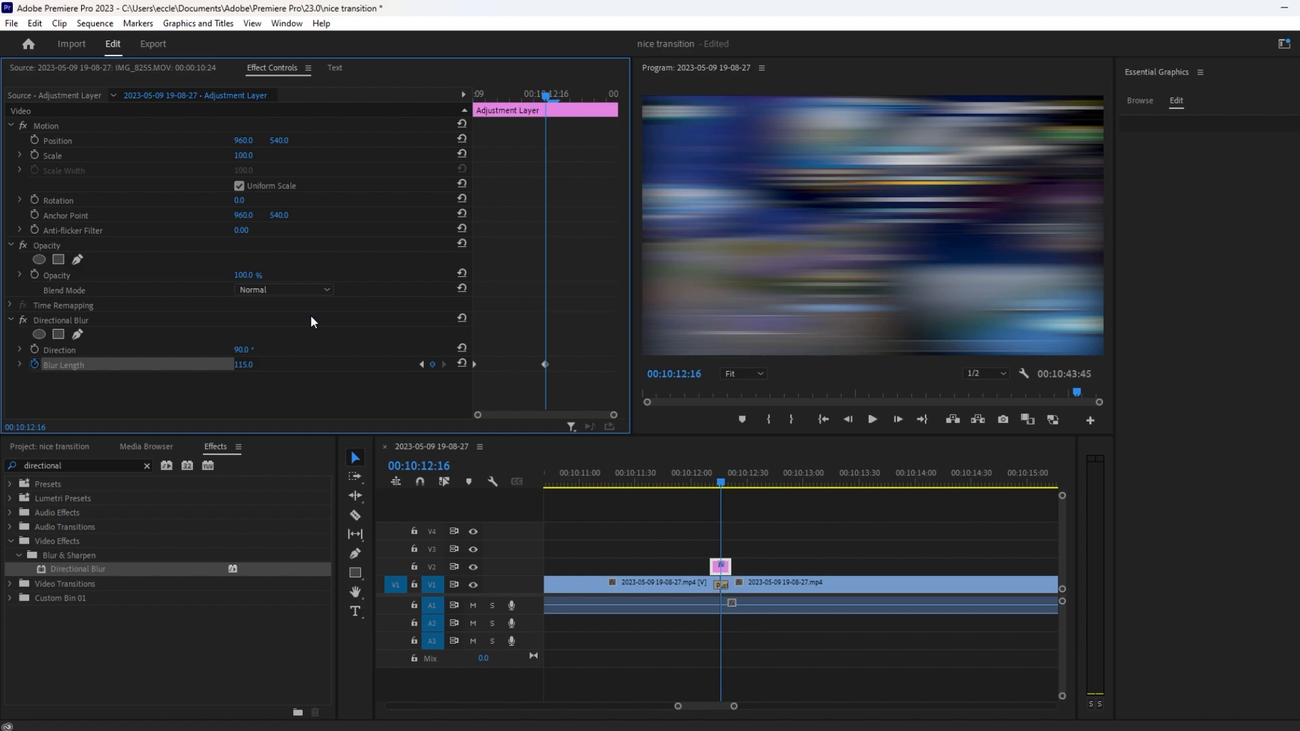
Set a Blur Length keyframe of 0 at the end of the adjustment layer, at 00:10:12:22.
key("Right")
key("Right")
key("Right")
key("Right")
key("Right")
key("Right")
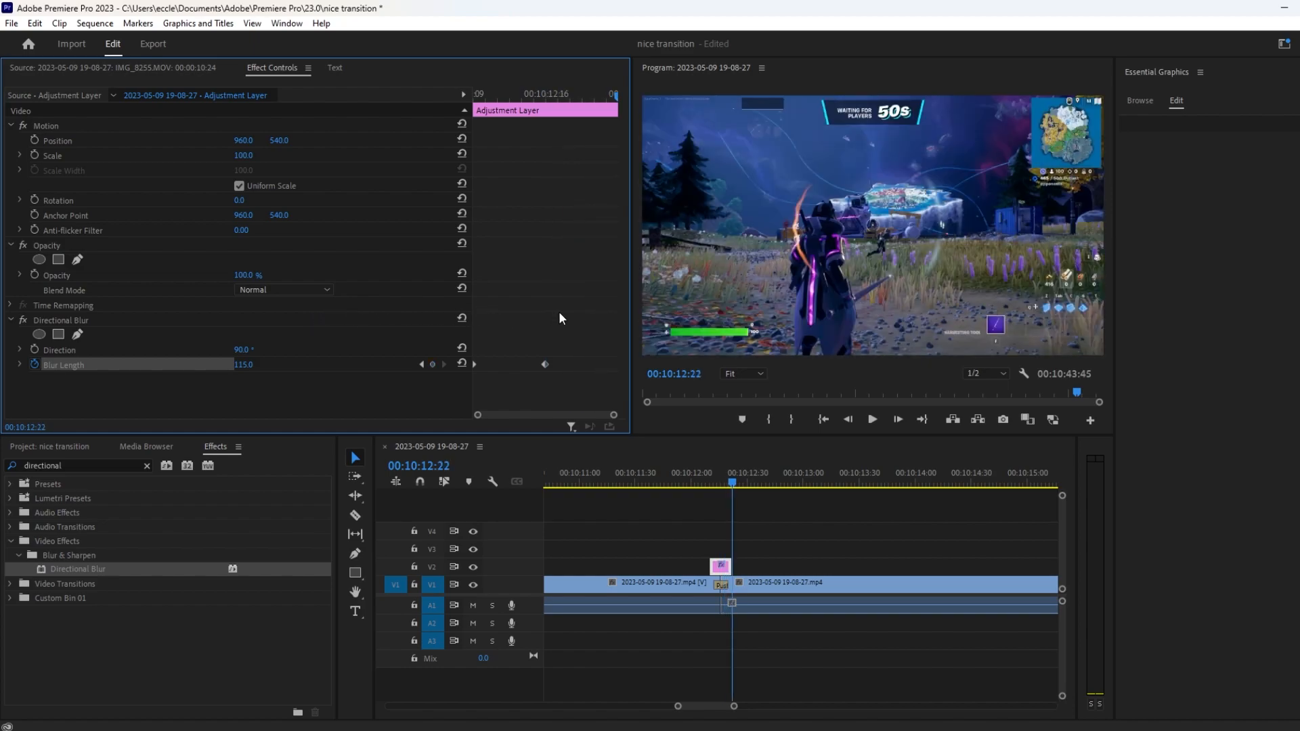
key("Left")
key("Right")
left_click(257, 365)
type("0")
key("Return")
Play back the blurred Push transition twice from just before the adjustment layer.
left_click(707, 483)
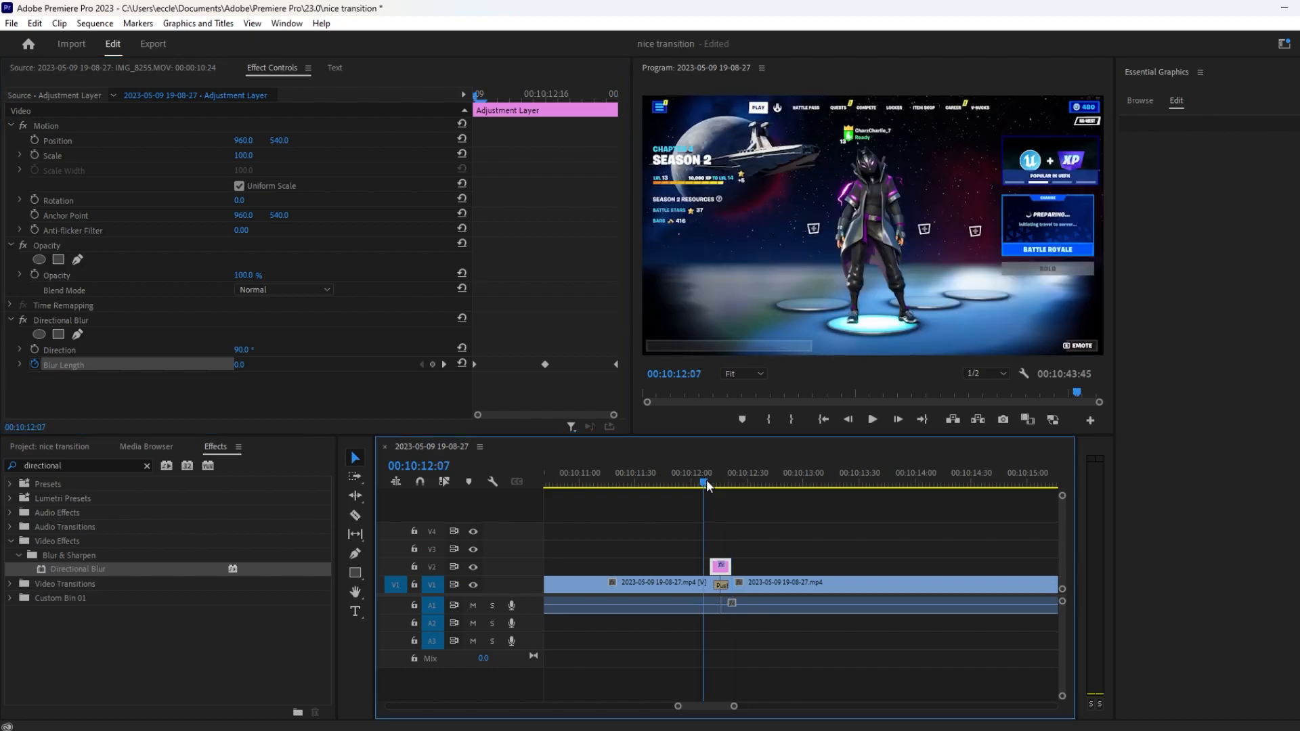
key("space")
key("space")
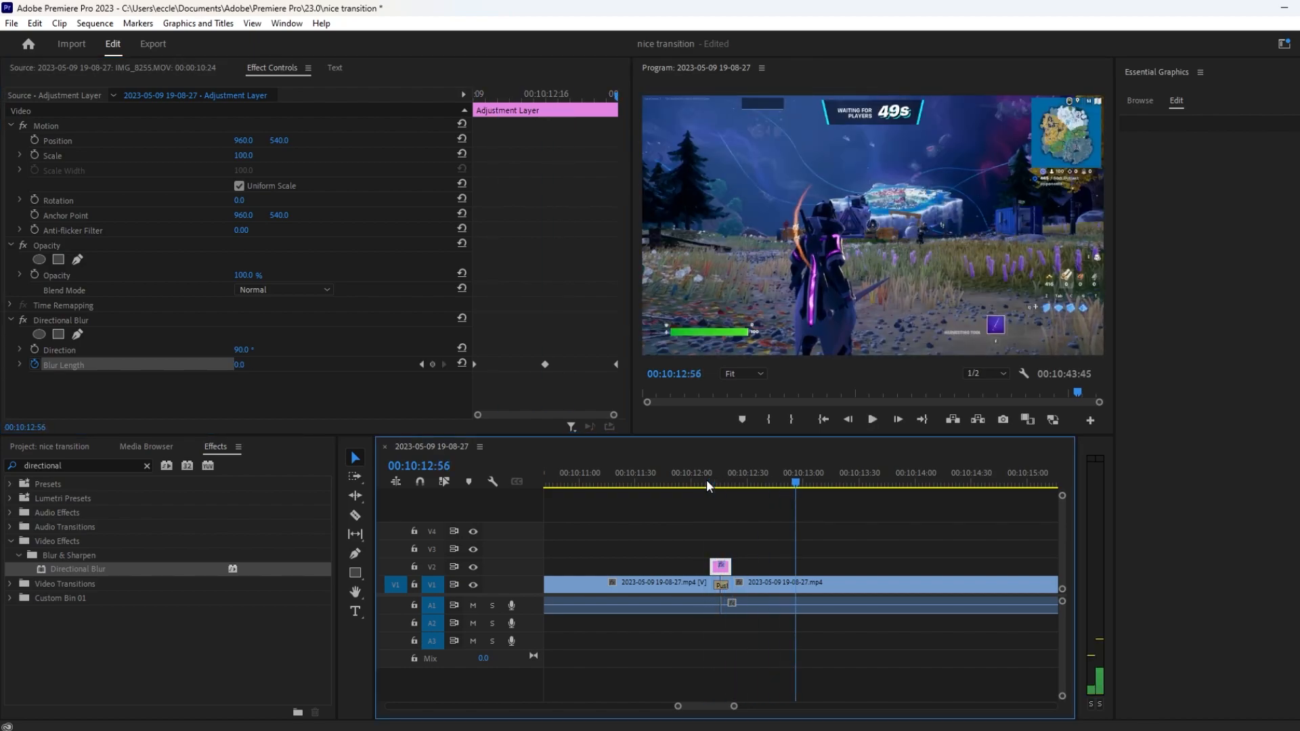
left_click(704, 482)
key("space")
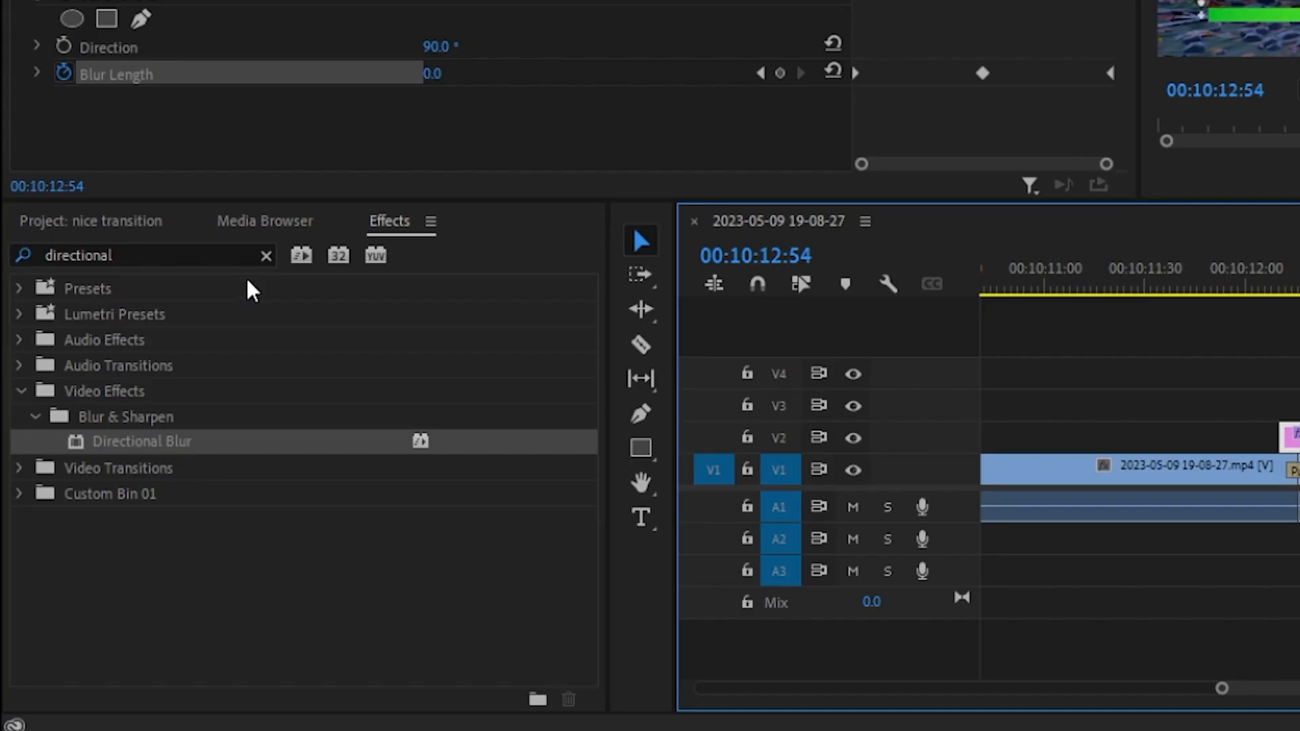
Find the Transform distort effect and apply it to the adjustment layer on V2.
left_click(147, 466)
left_click(222, 254)
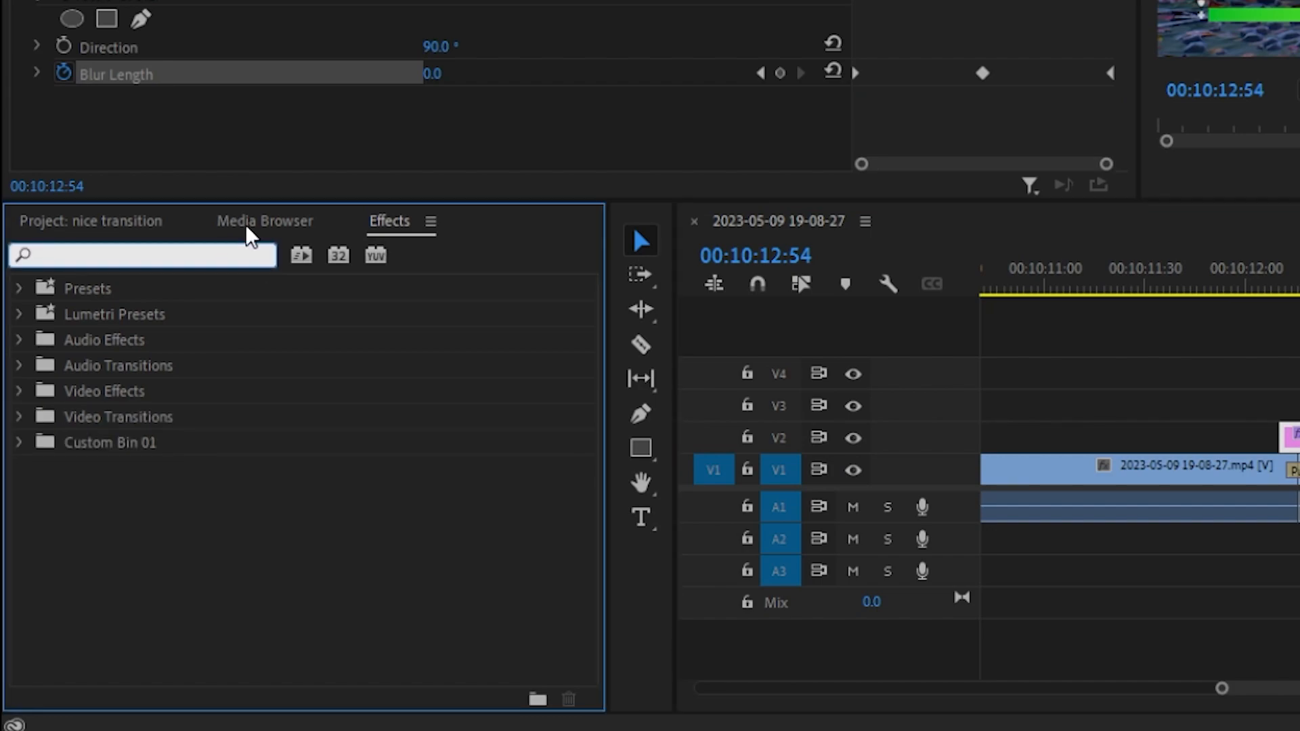
type("transform")
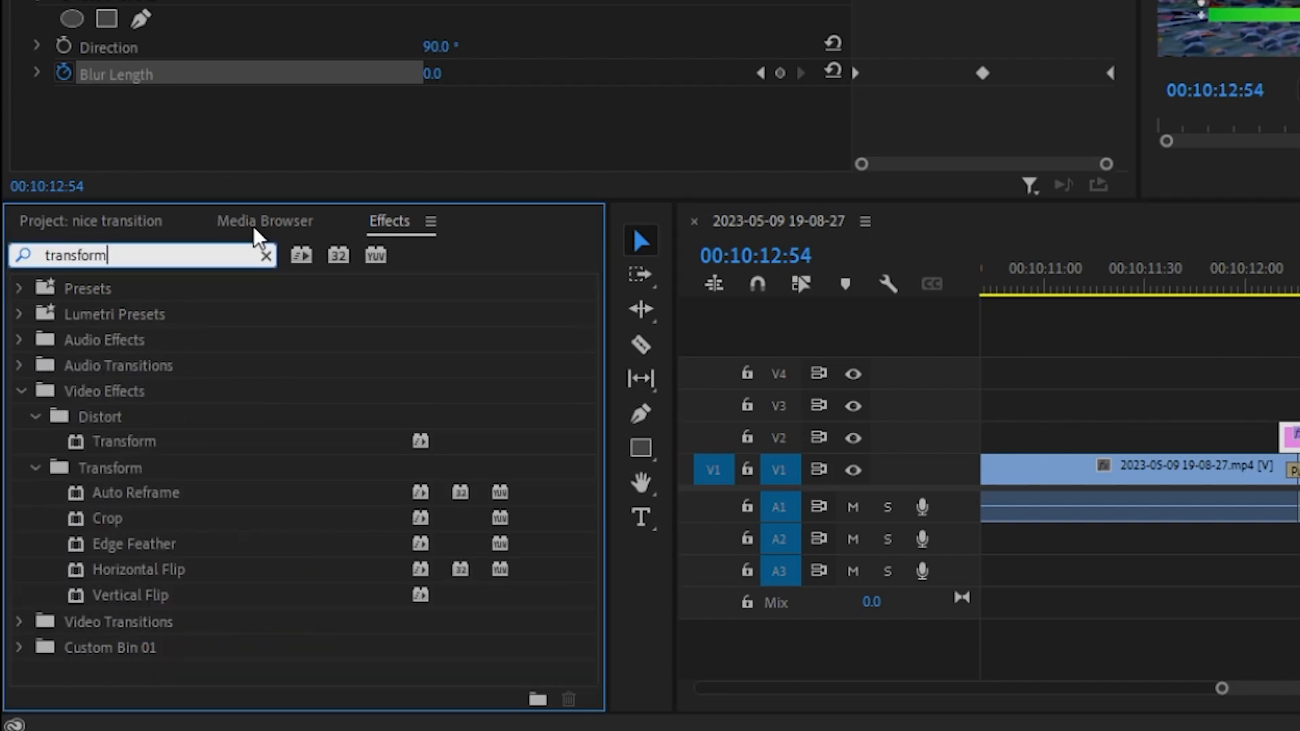
left_click_drag(147, 451, 1293, 434)
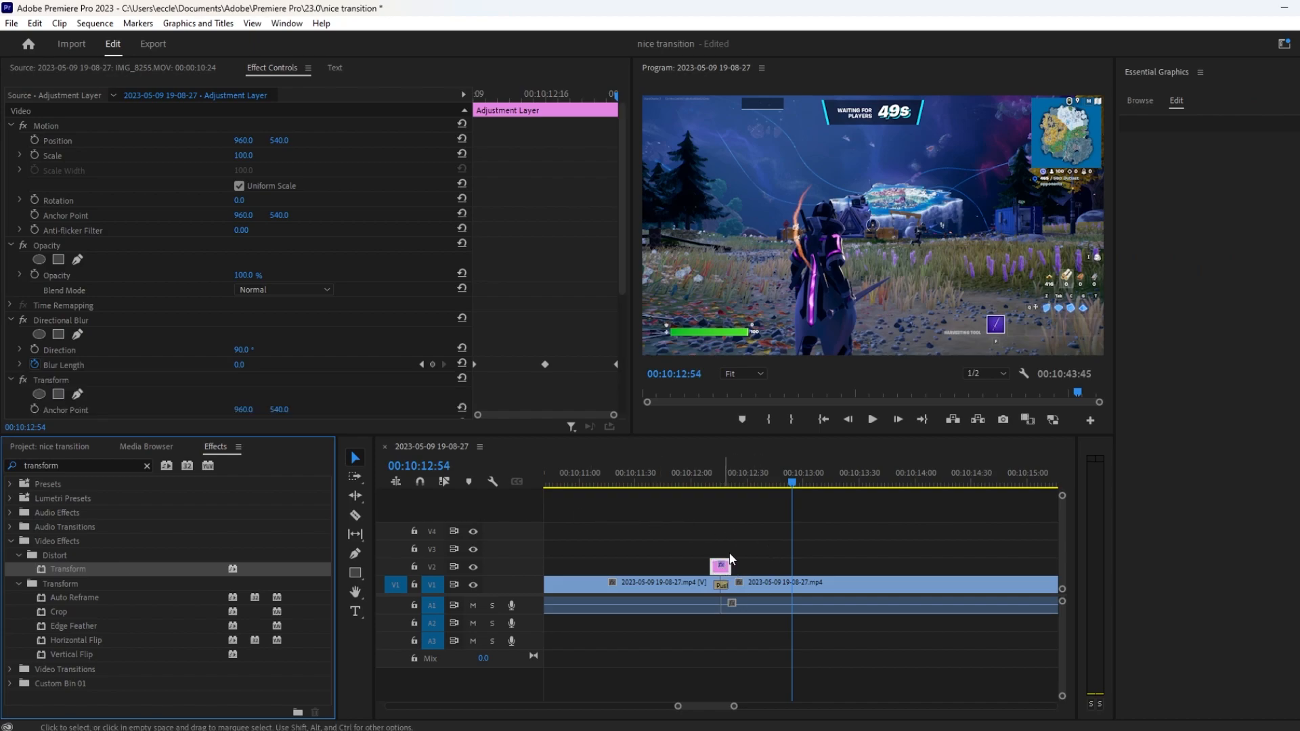
Add a Transform Scale keyframe of 100 at the adjustment layer's first frame, 00:10:12:10.
scroll(361, 376, "down", 5)
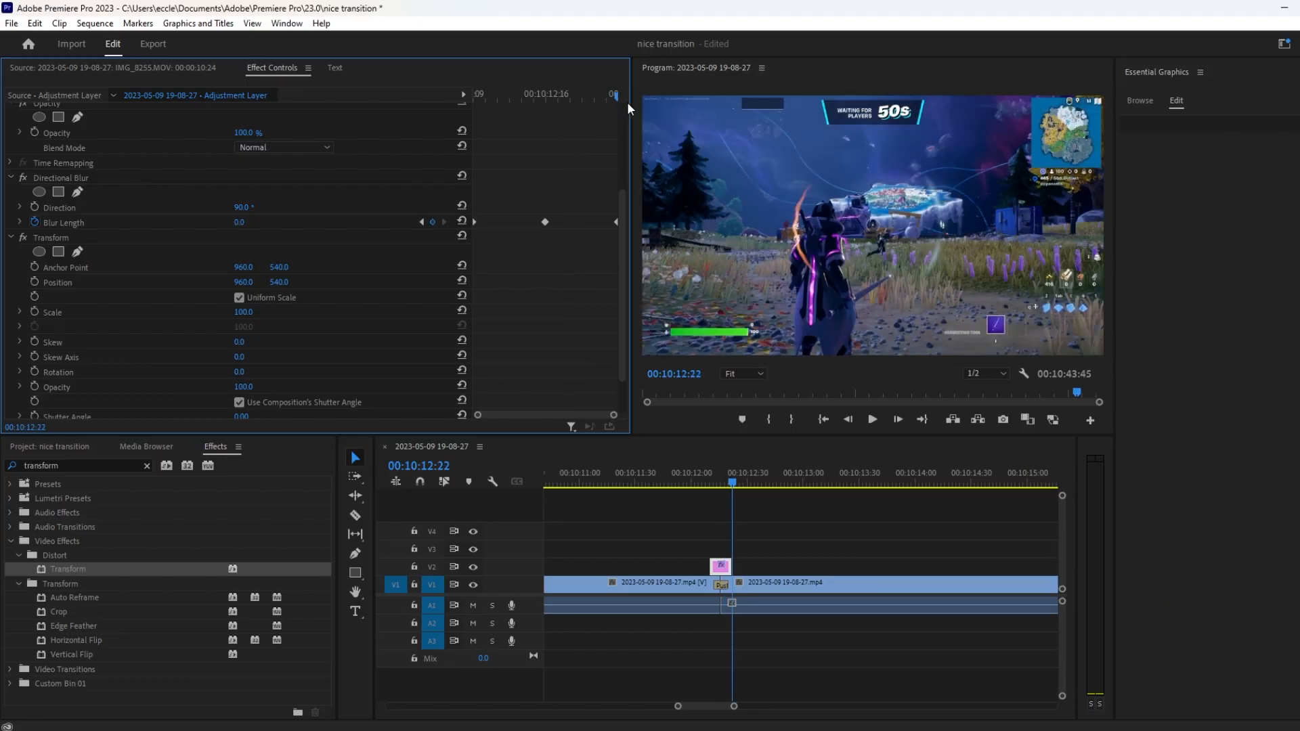
left_click_drag(627, 101, 447, 110)
left_click(35, 312)
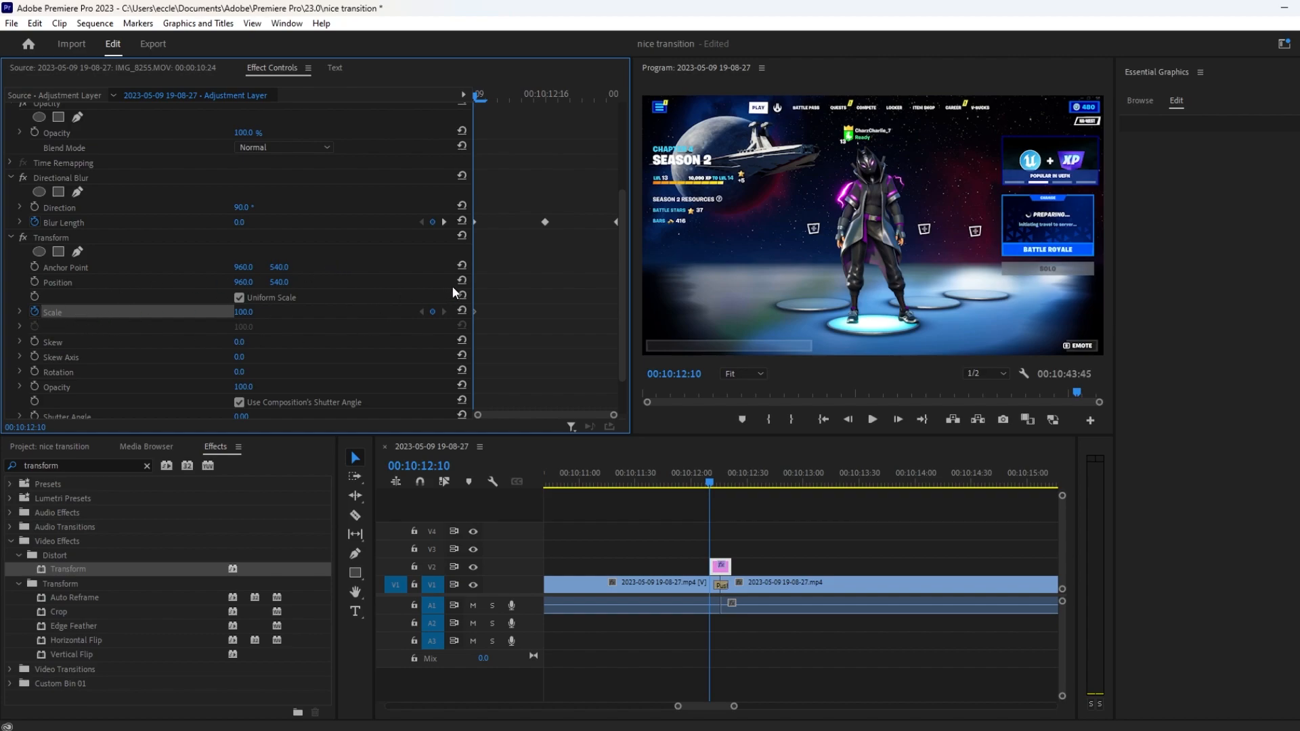
Add a Transform Scale keyframe at the middle of the adjustment layer, at 00:10:12:16, aligned with the middle Blur Length keyframe.
key("Right")
key("Right")
Add a Transform Scale keyframe of 100 at the end of the adjustment layer, at 00:10:12:22.
key("Right")
key("Right")
key("Right")
key("Right")
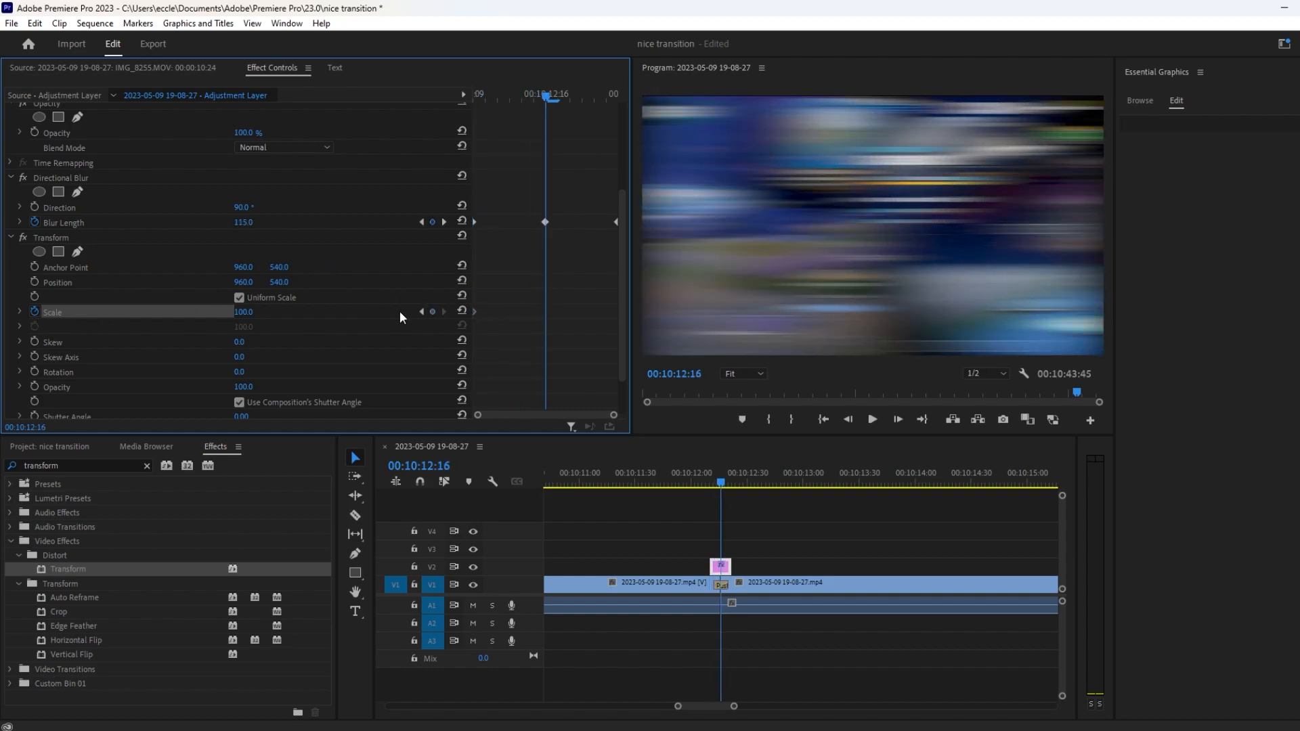
left_click(433, 311)
key("Right")
key("Right")
key("Right")
key("Right")
key("Right")
key("Right")
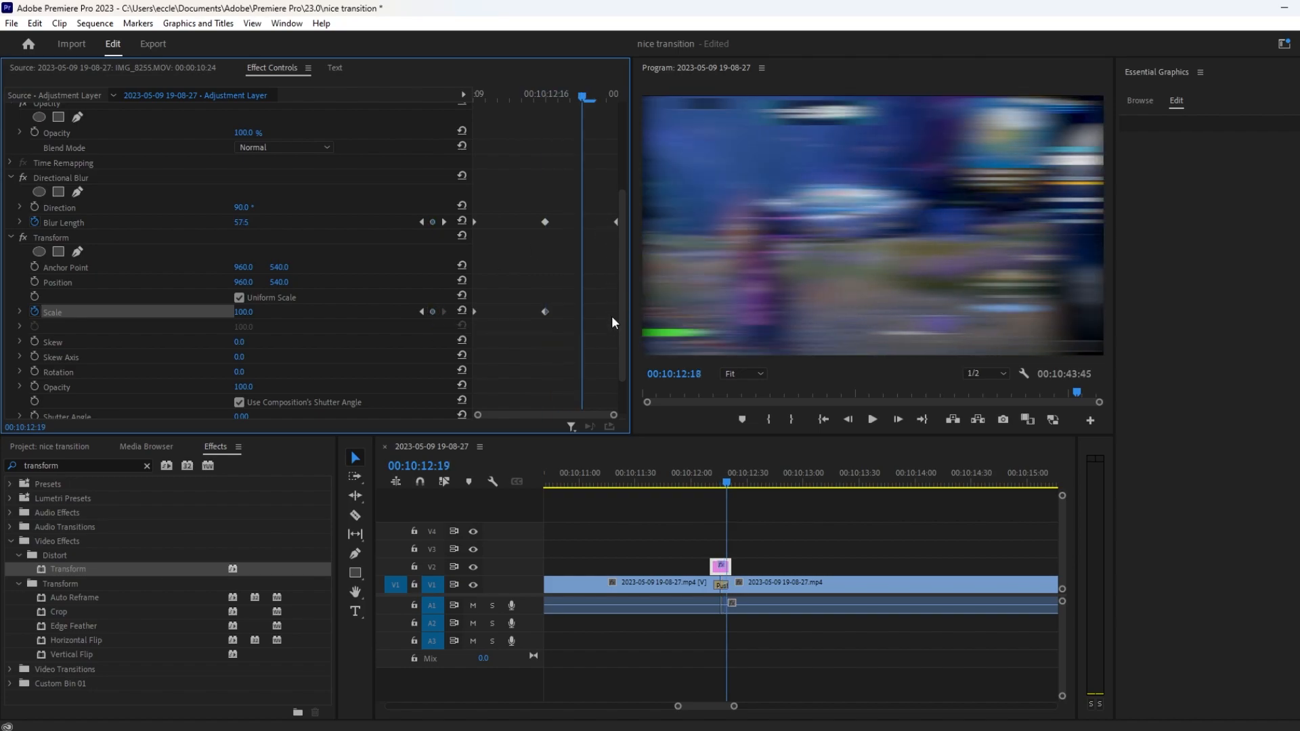
left_click(434, 312)
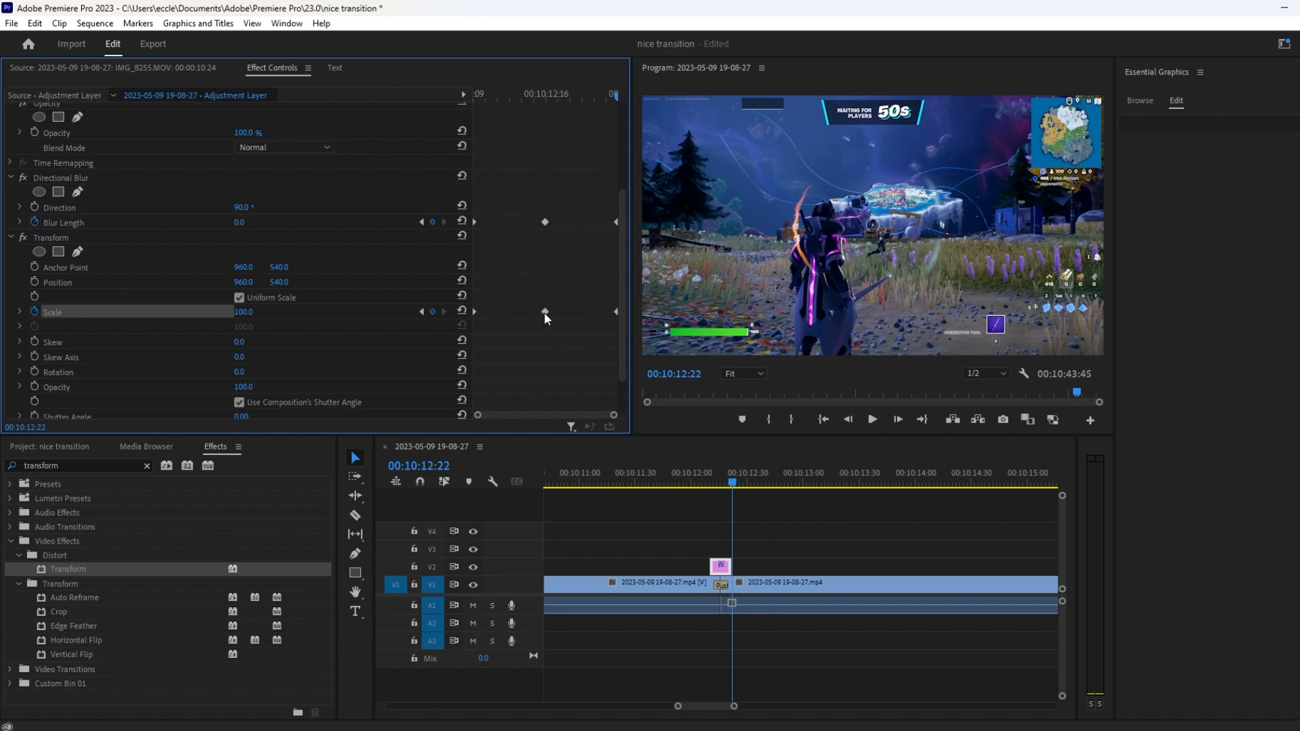
Set the middle Transform Scale keyframe at 00:10:12:16 to 115.
left_click(243, 312)
type("115")
key("Return")
Play back the transition with its blur and scale animation from shortly before the adjustment layer.
left_click(708, 482)
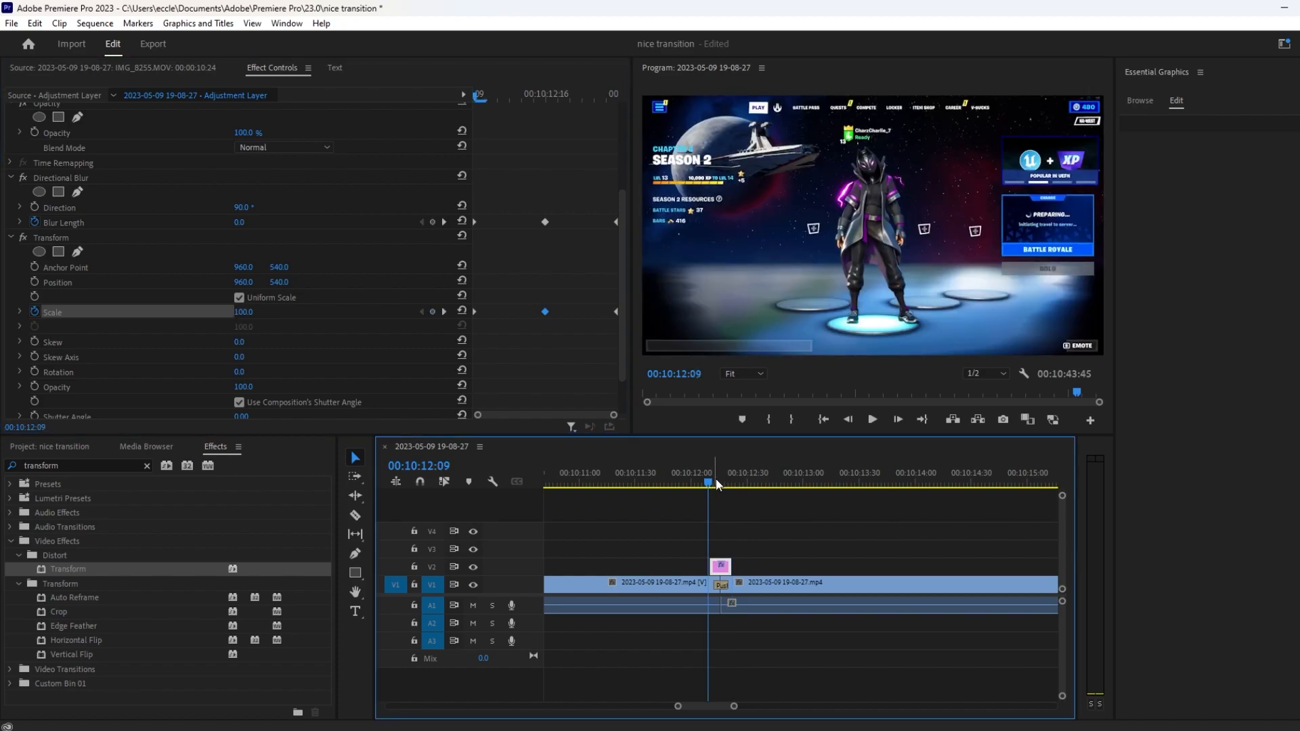
left_click(692, 481)
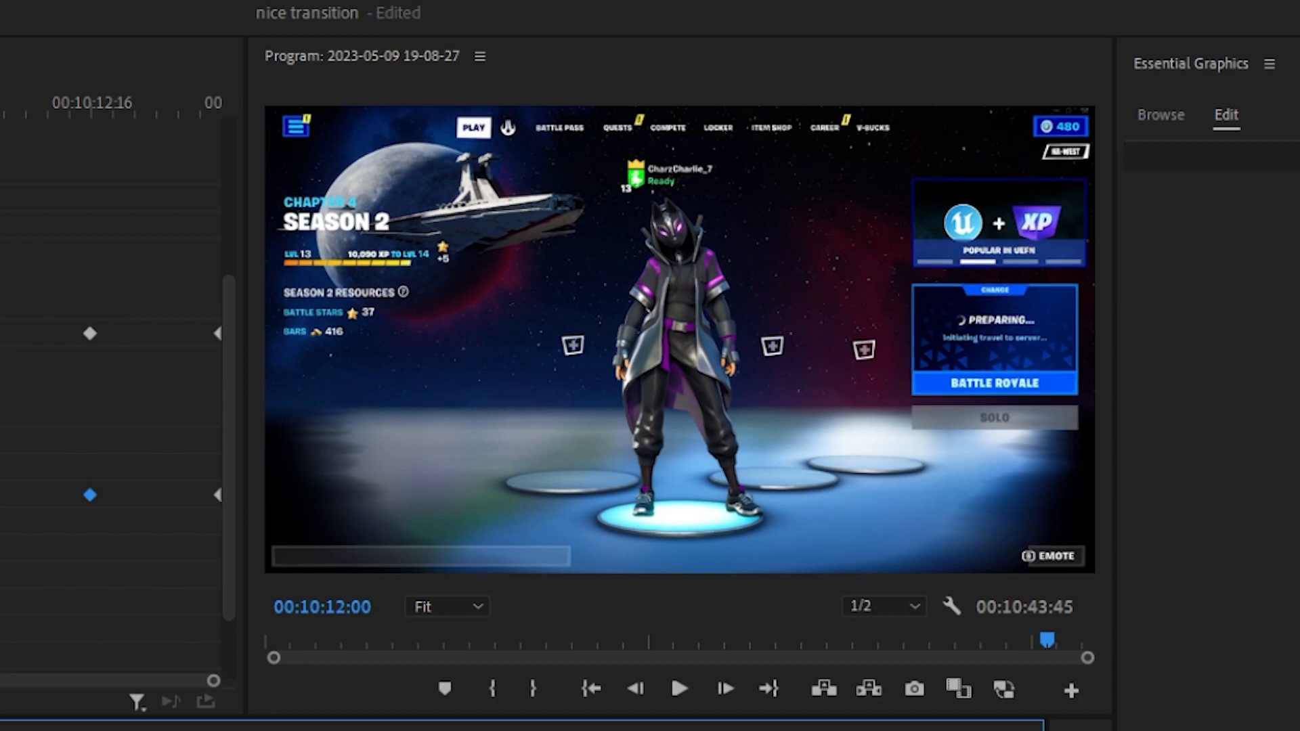
key("space")
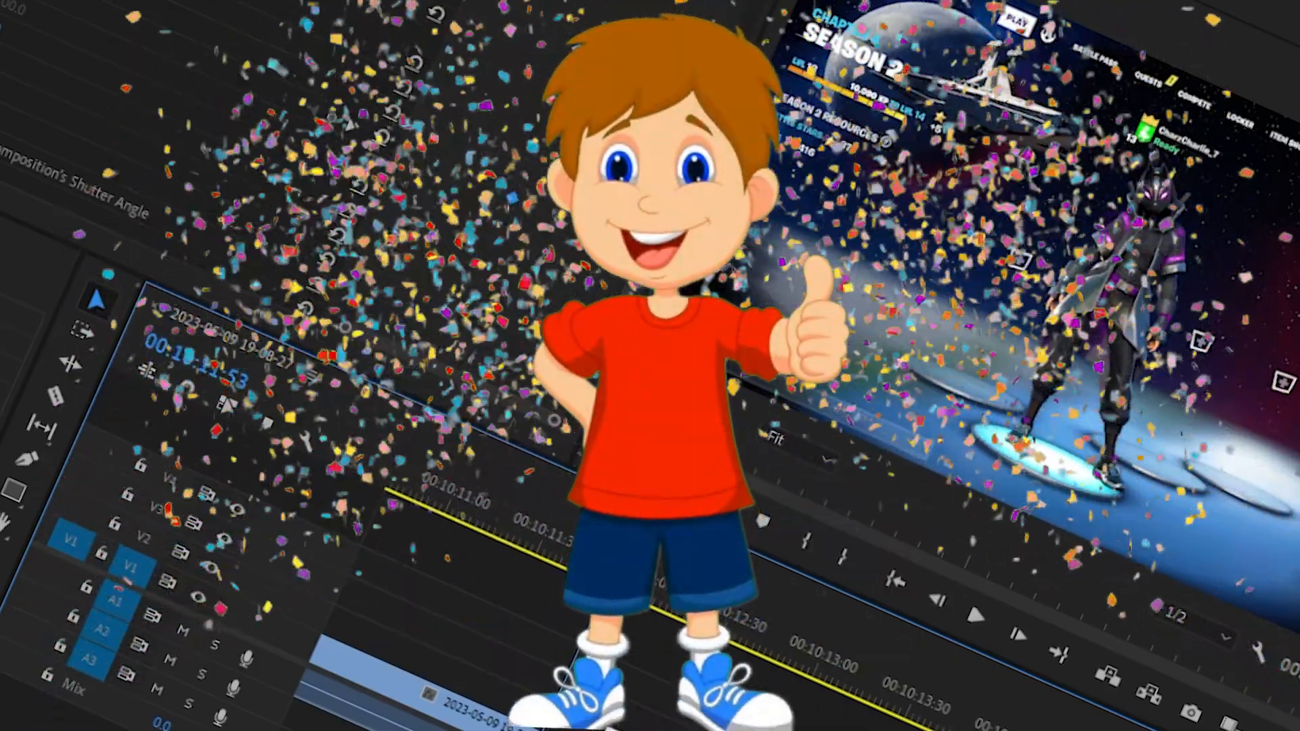